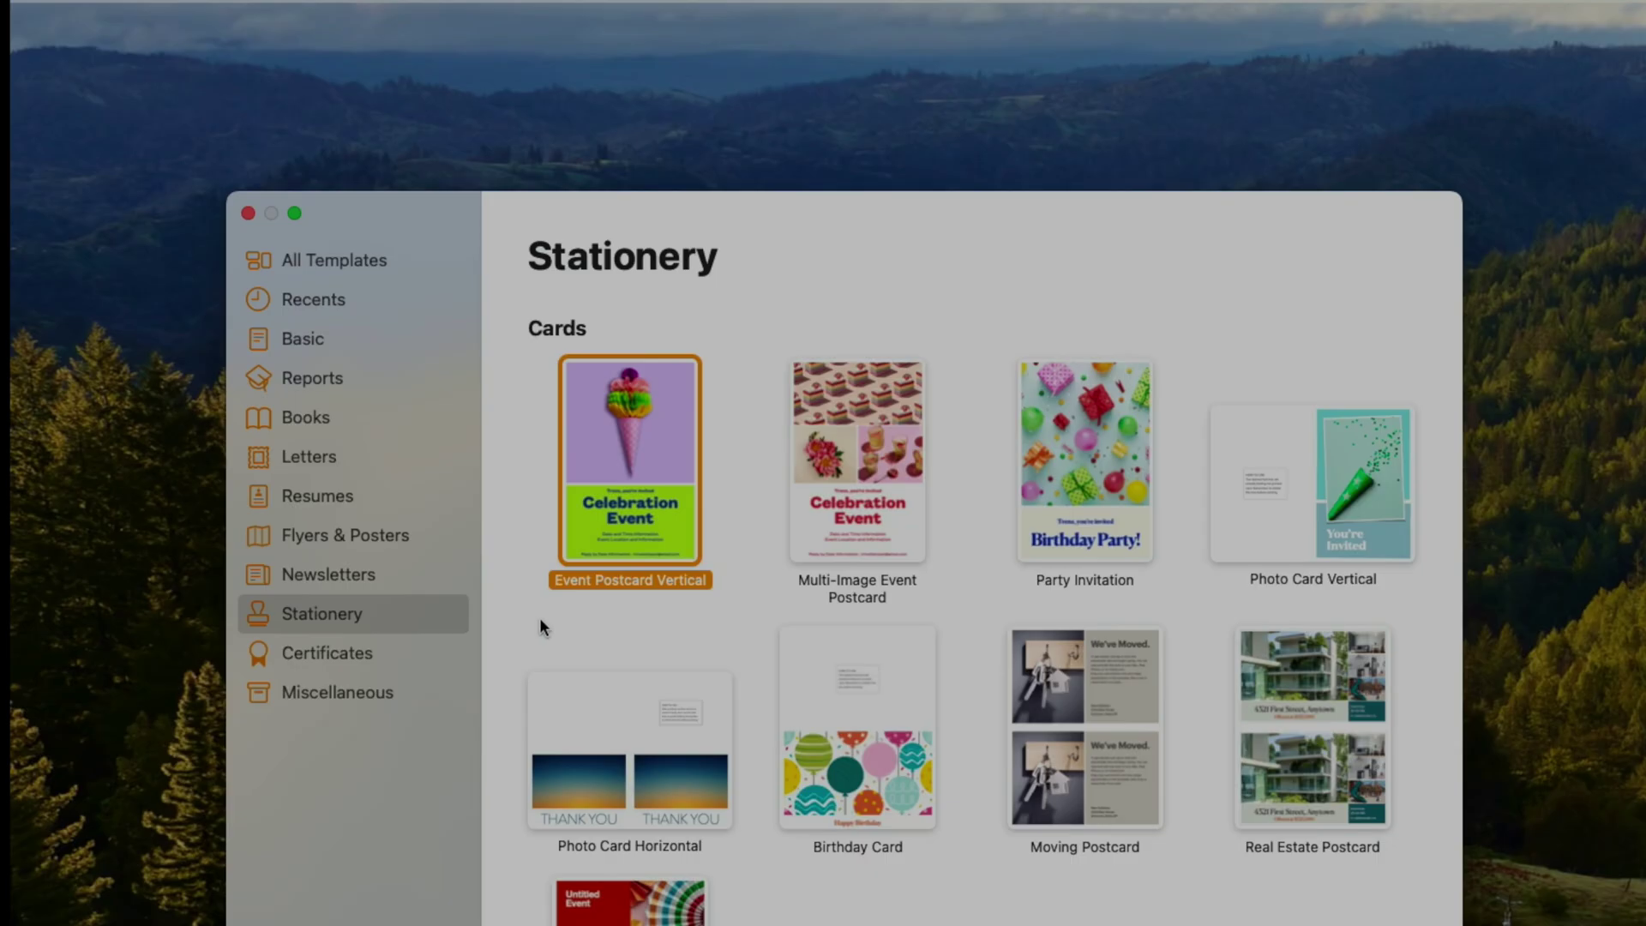
Create a new document from the Classic Envelope template in the Envelopes section.
scroll(699, 709, "down", 10)
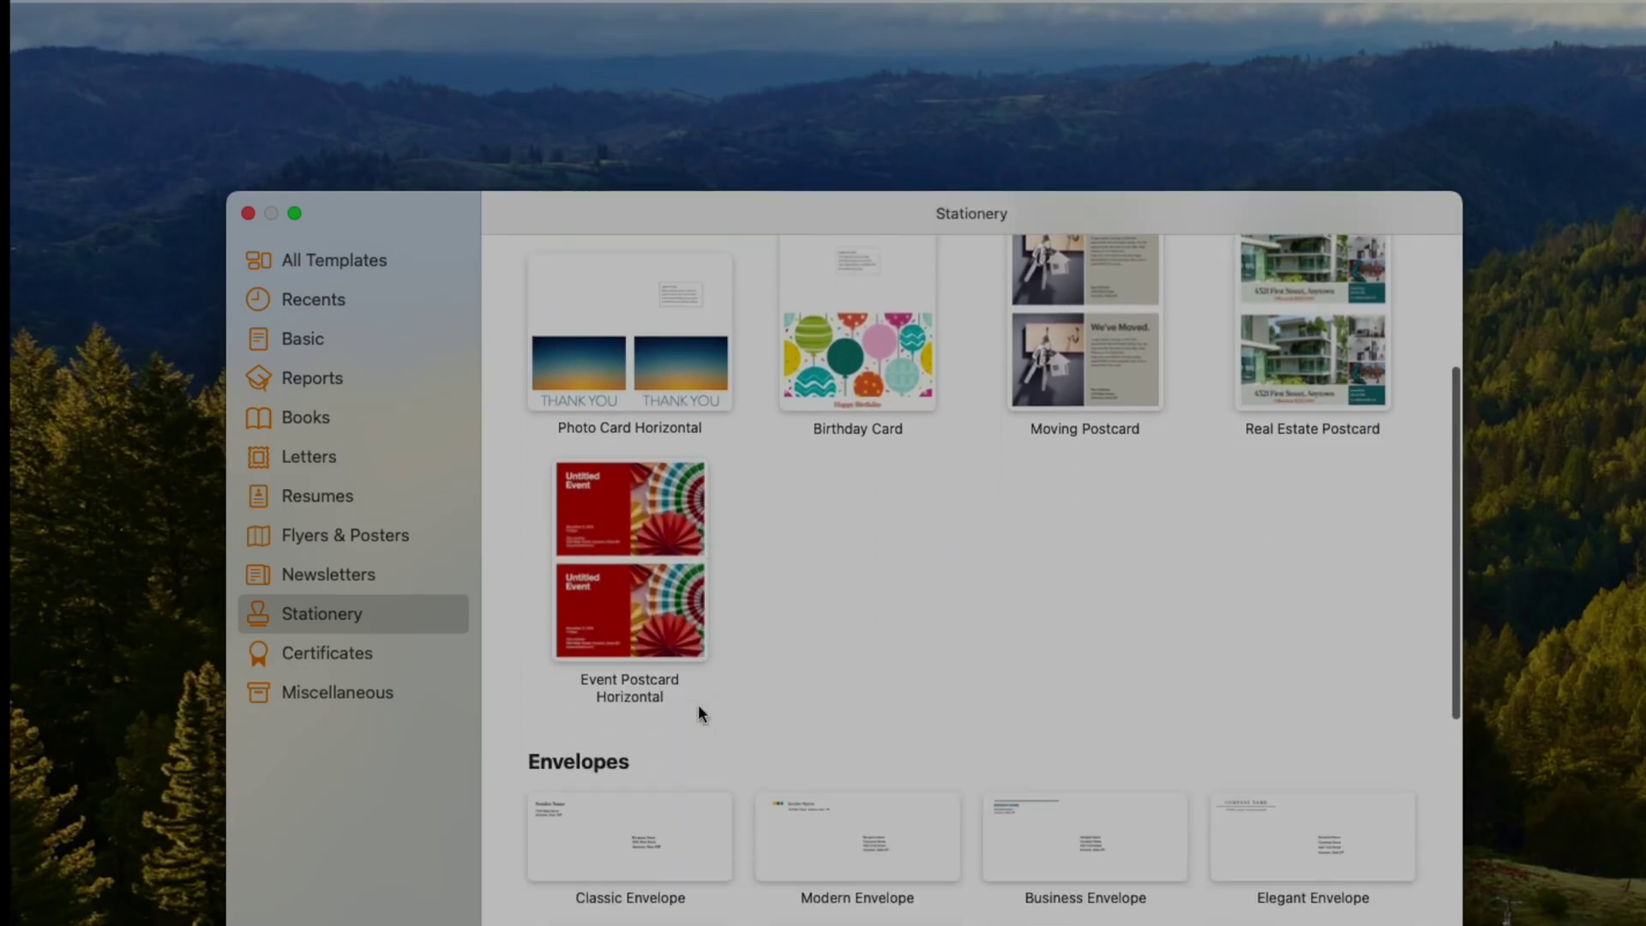
scroll(700, 713, "down", 3)
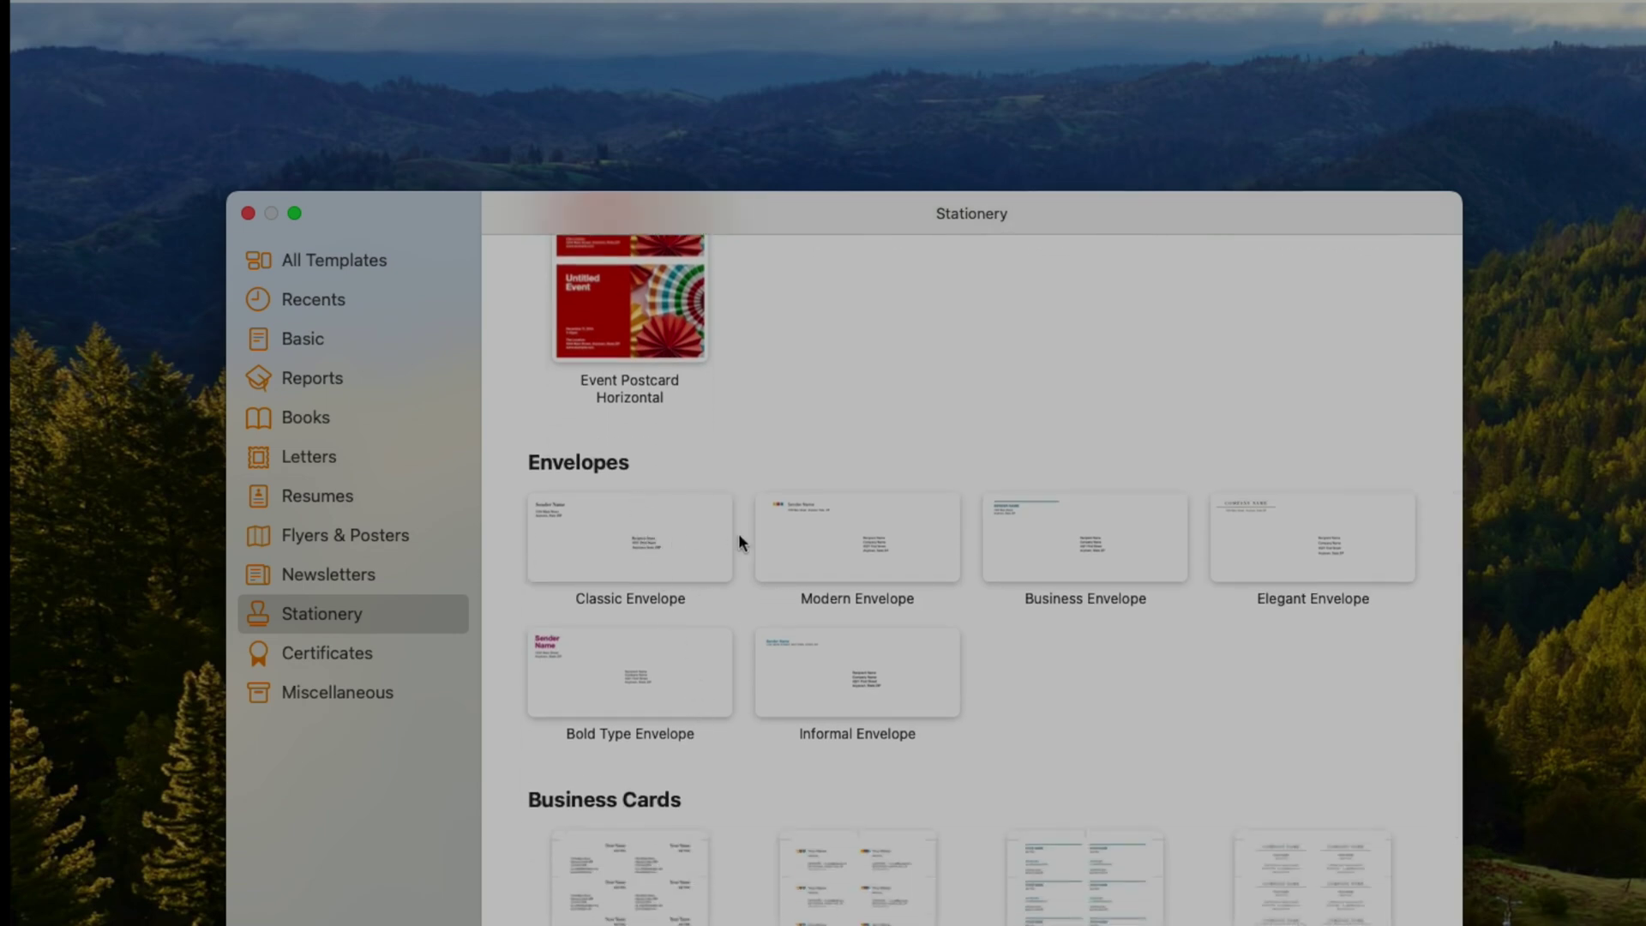
left_click(650, 542)
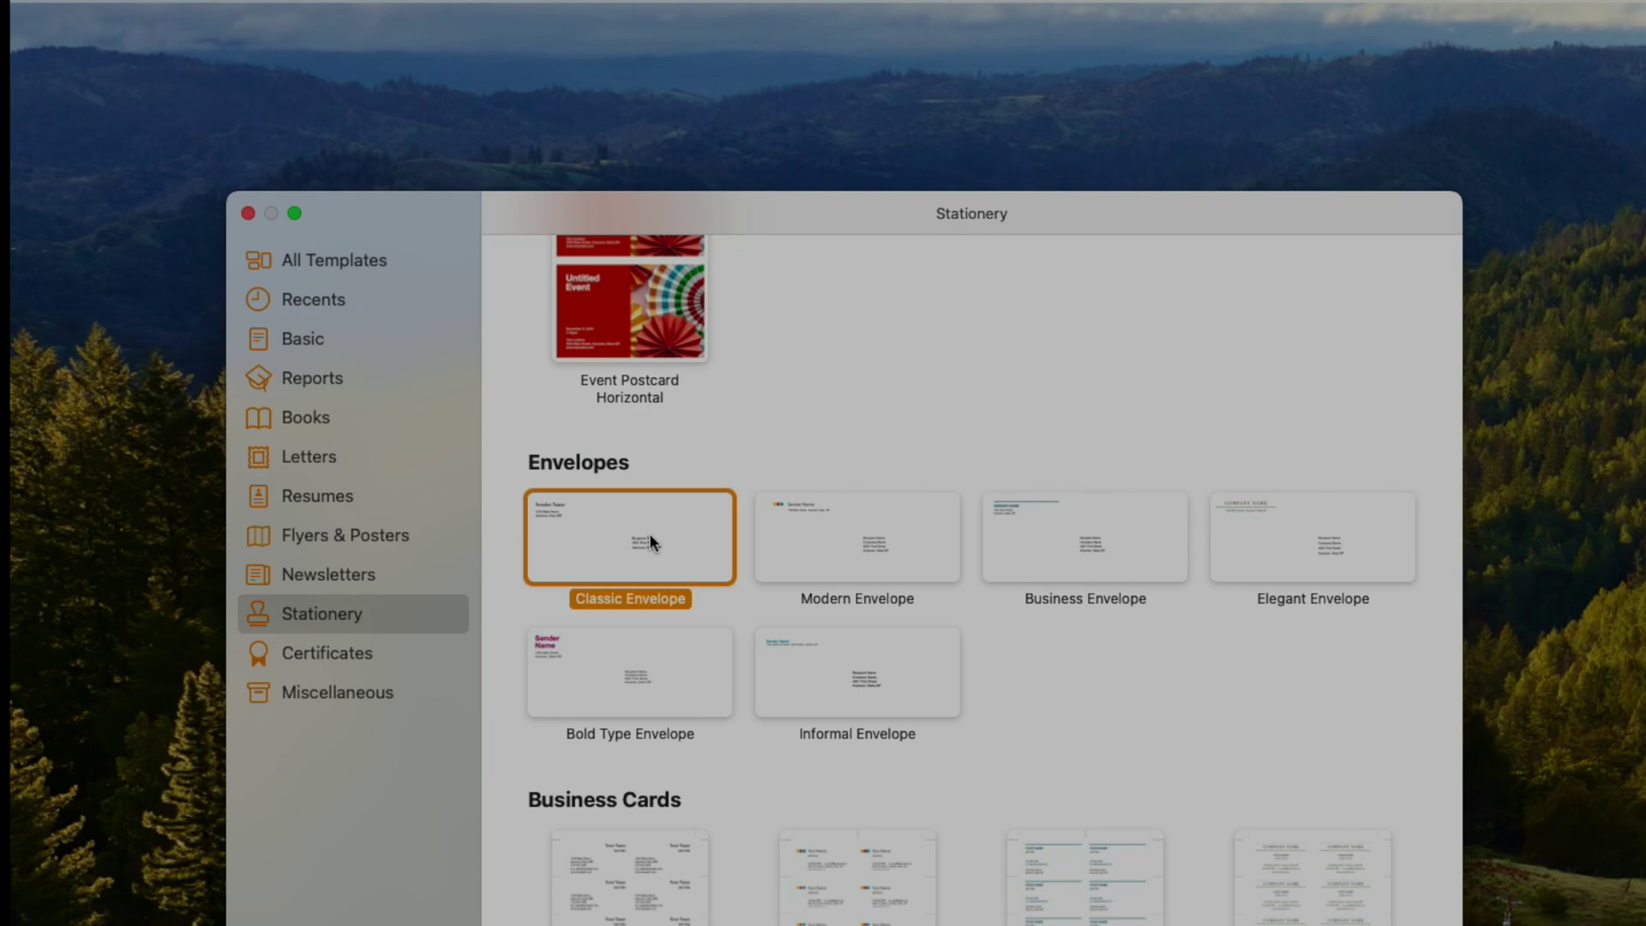
key("Return")
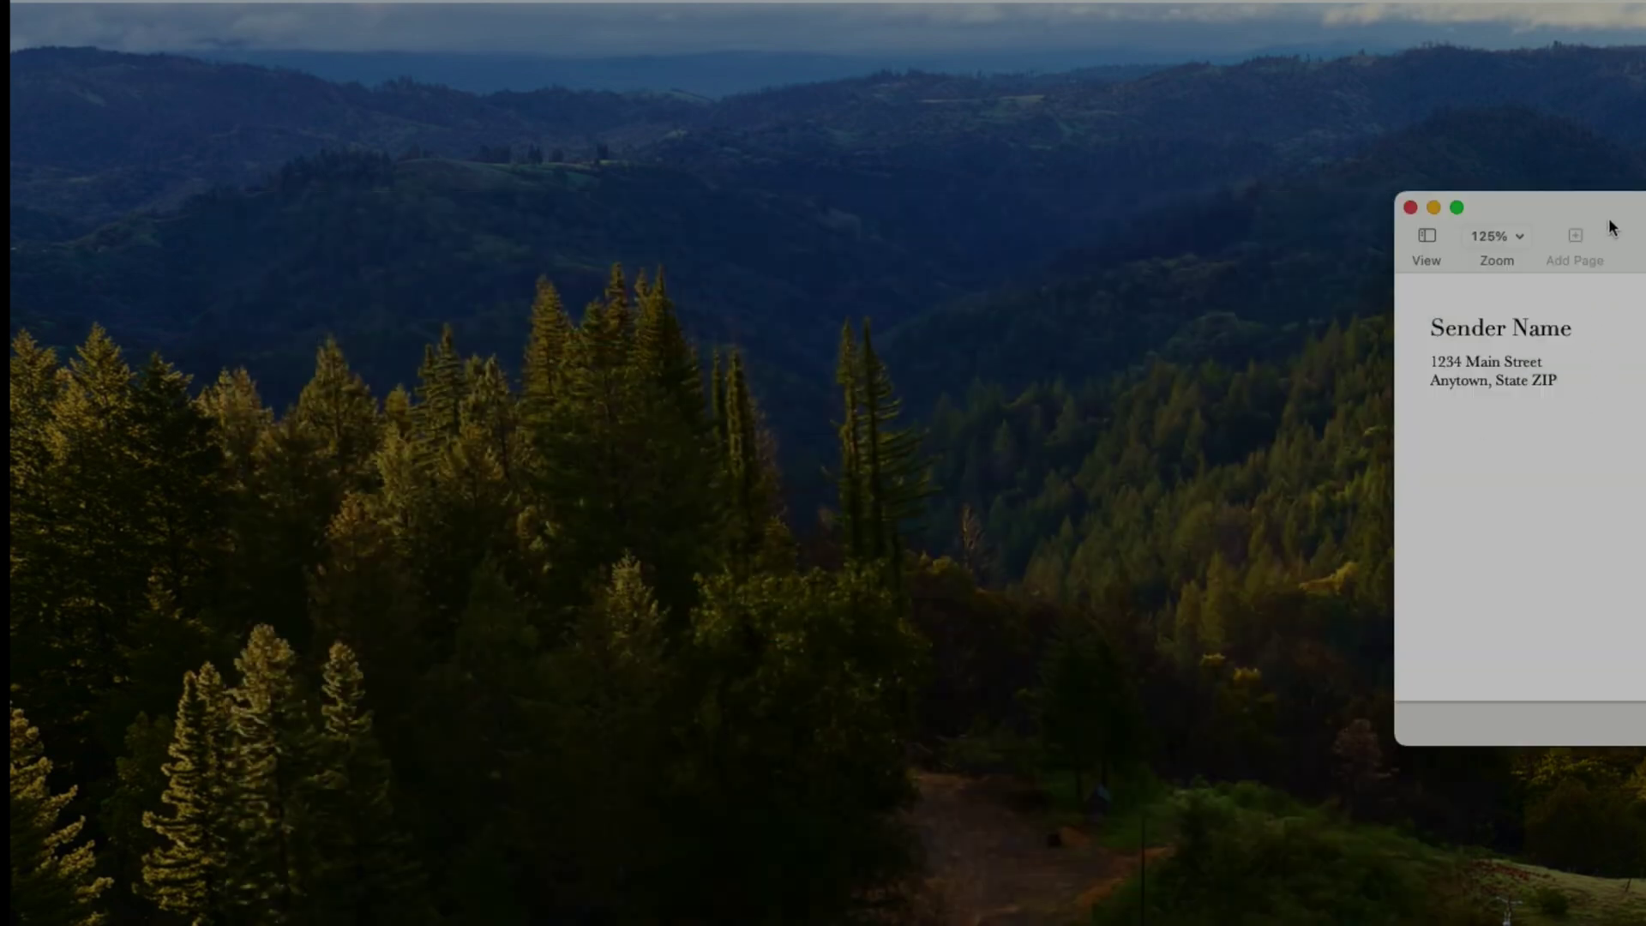
Replace the recipient placeholder with the pasted Internal Revenue Service address.
left_click_drag(1624, 206, 500, 238)
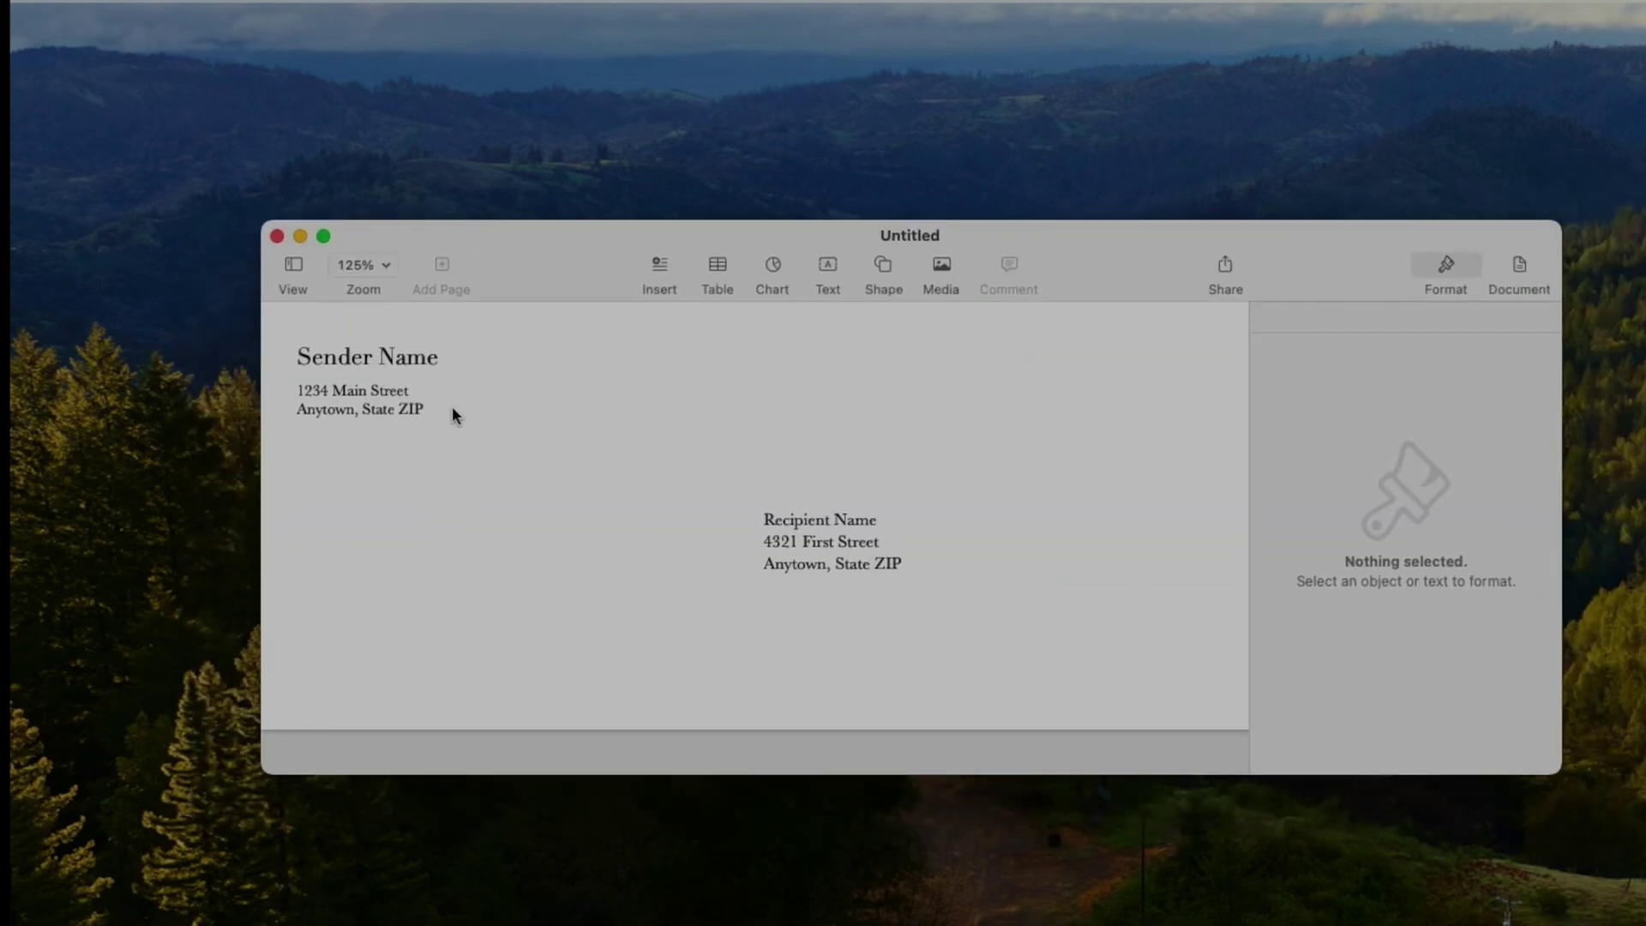
left_click(780, 525)
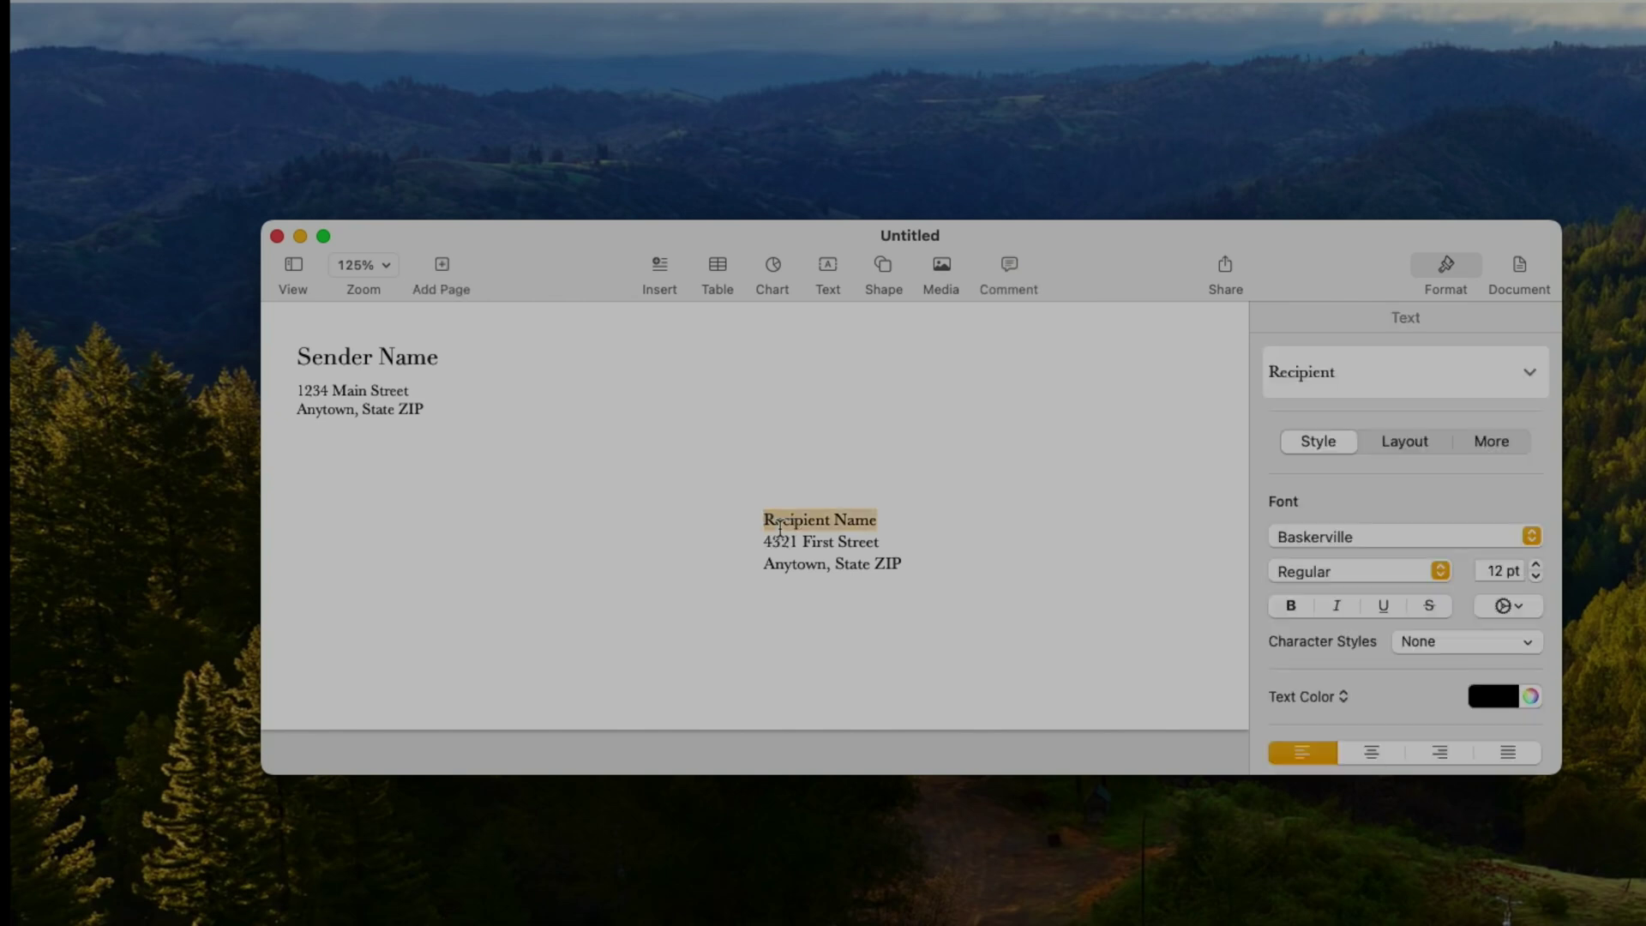
key("cmd+a")
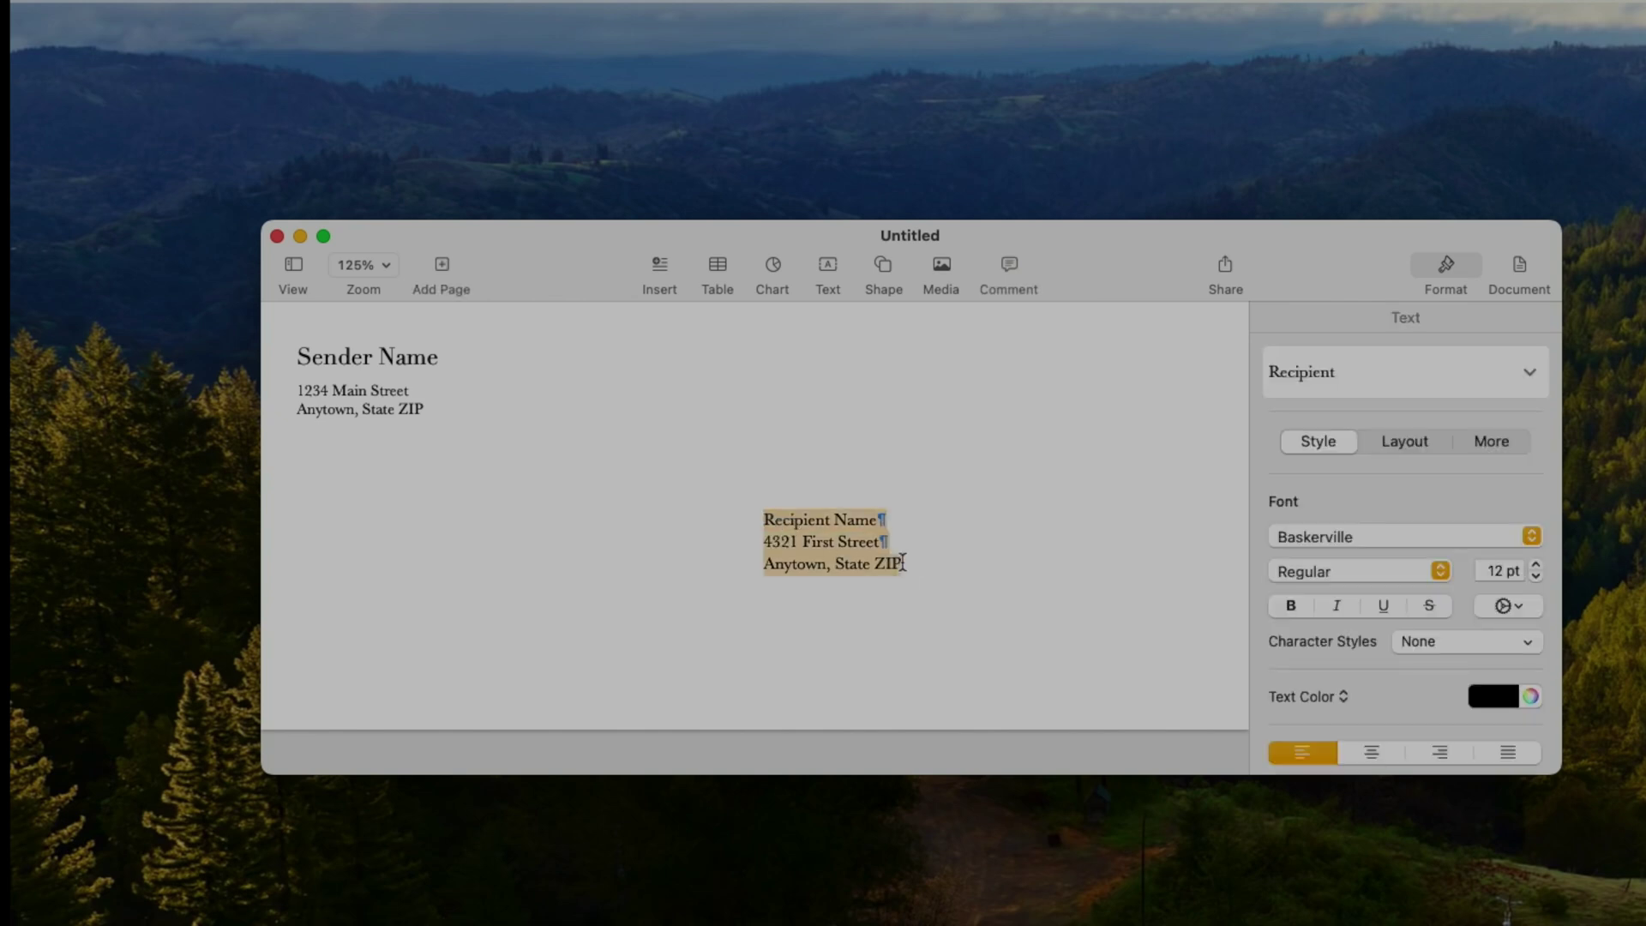
type("Internal Revenue Service P.O. Box 802502 Cincinnati, OH 45280-2502")
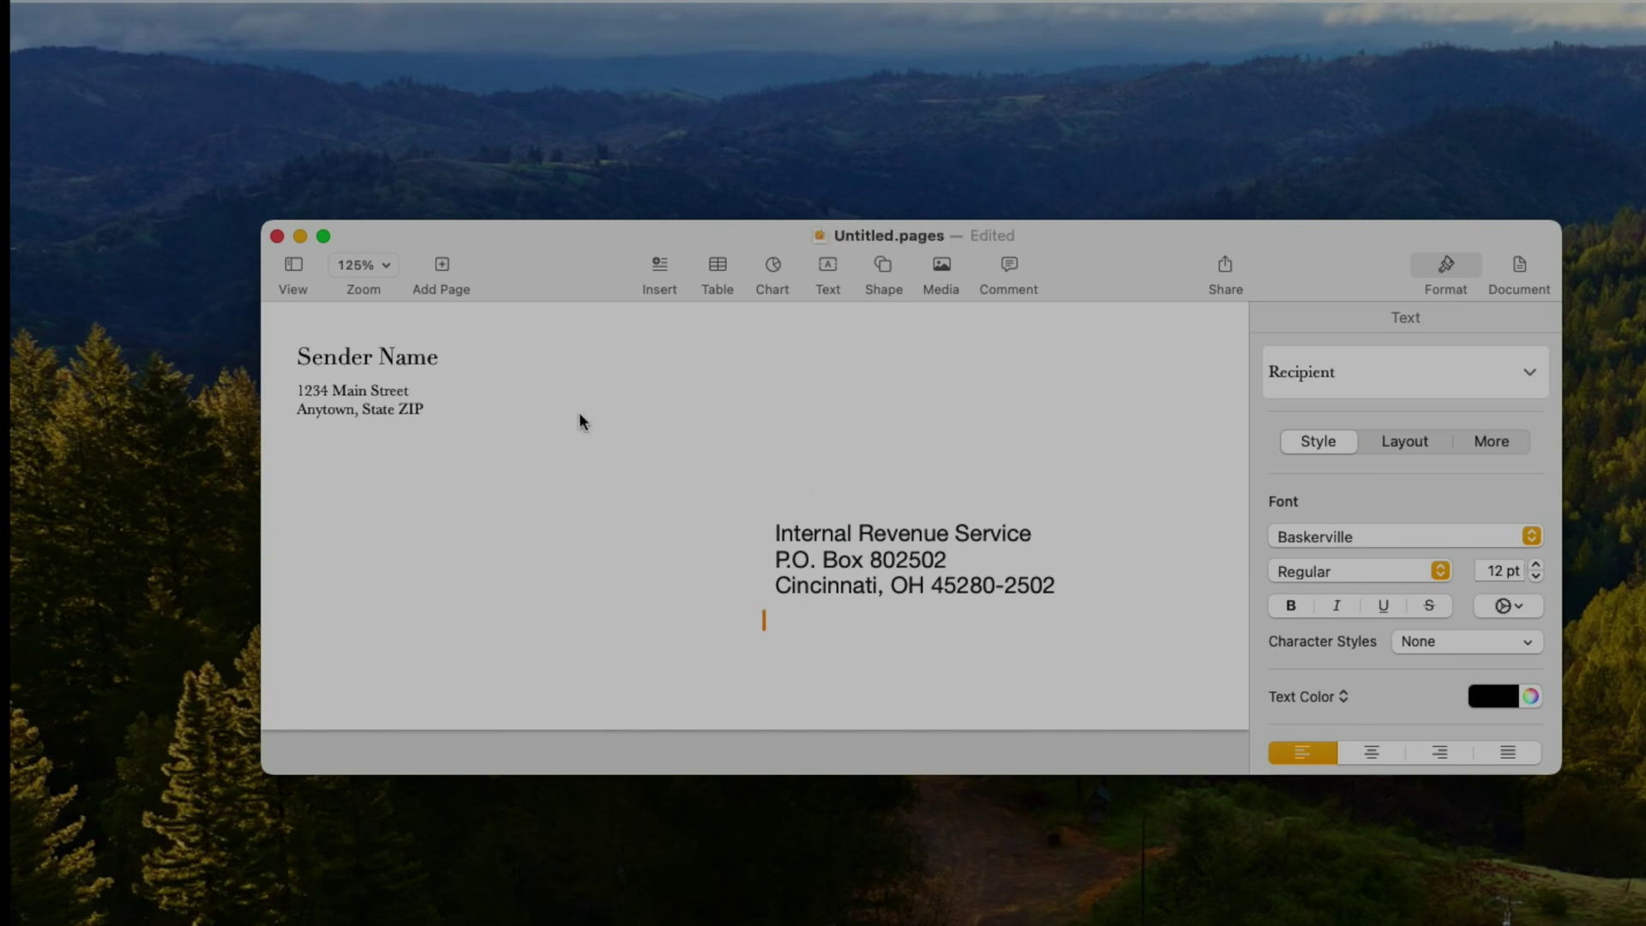
Delete the sender name and address lines and remove the empty sender box.
left_click(390, 363)
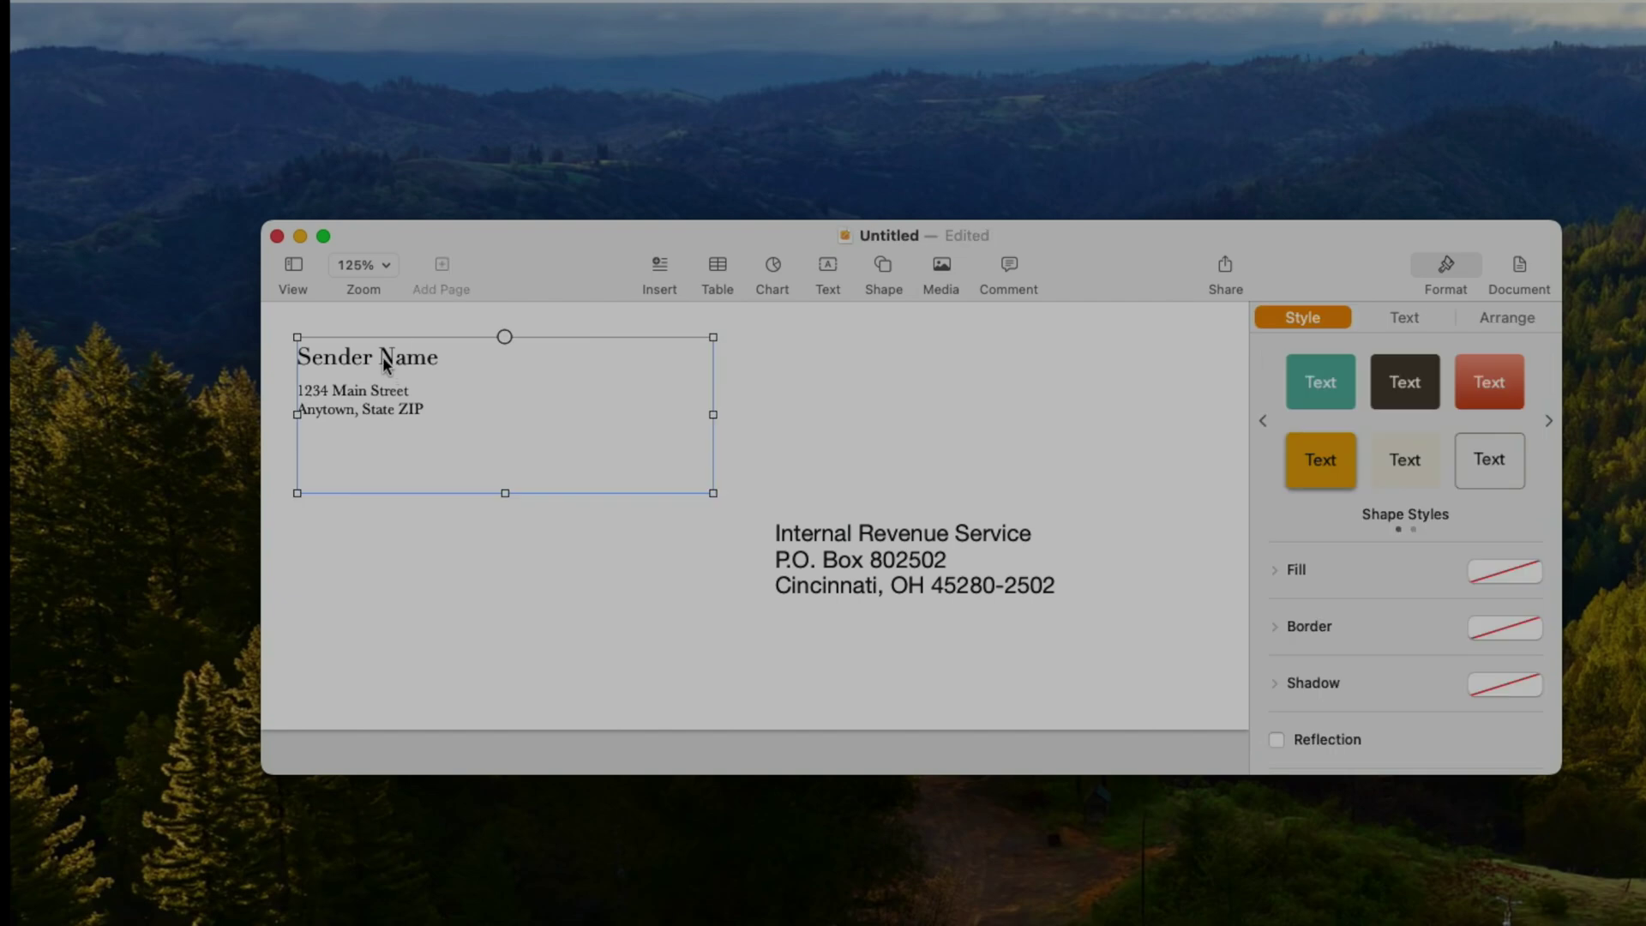
triple_click(381, 356)
key("BackSpace")
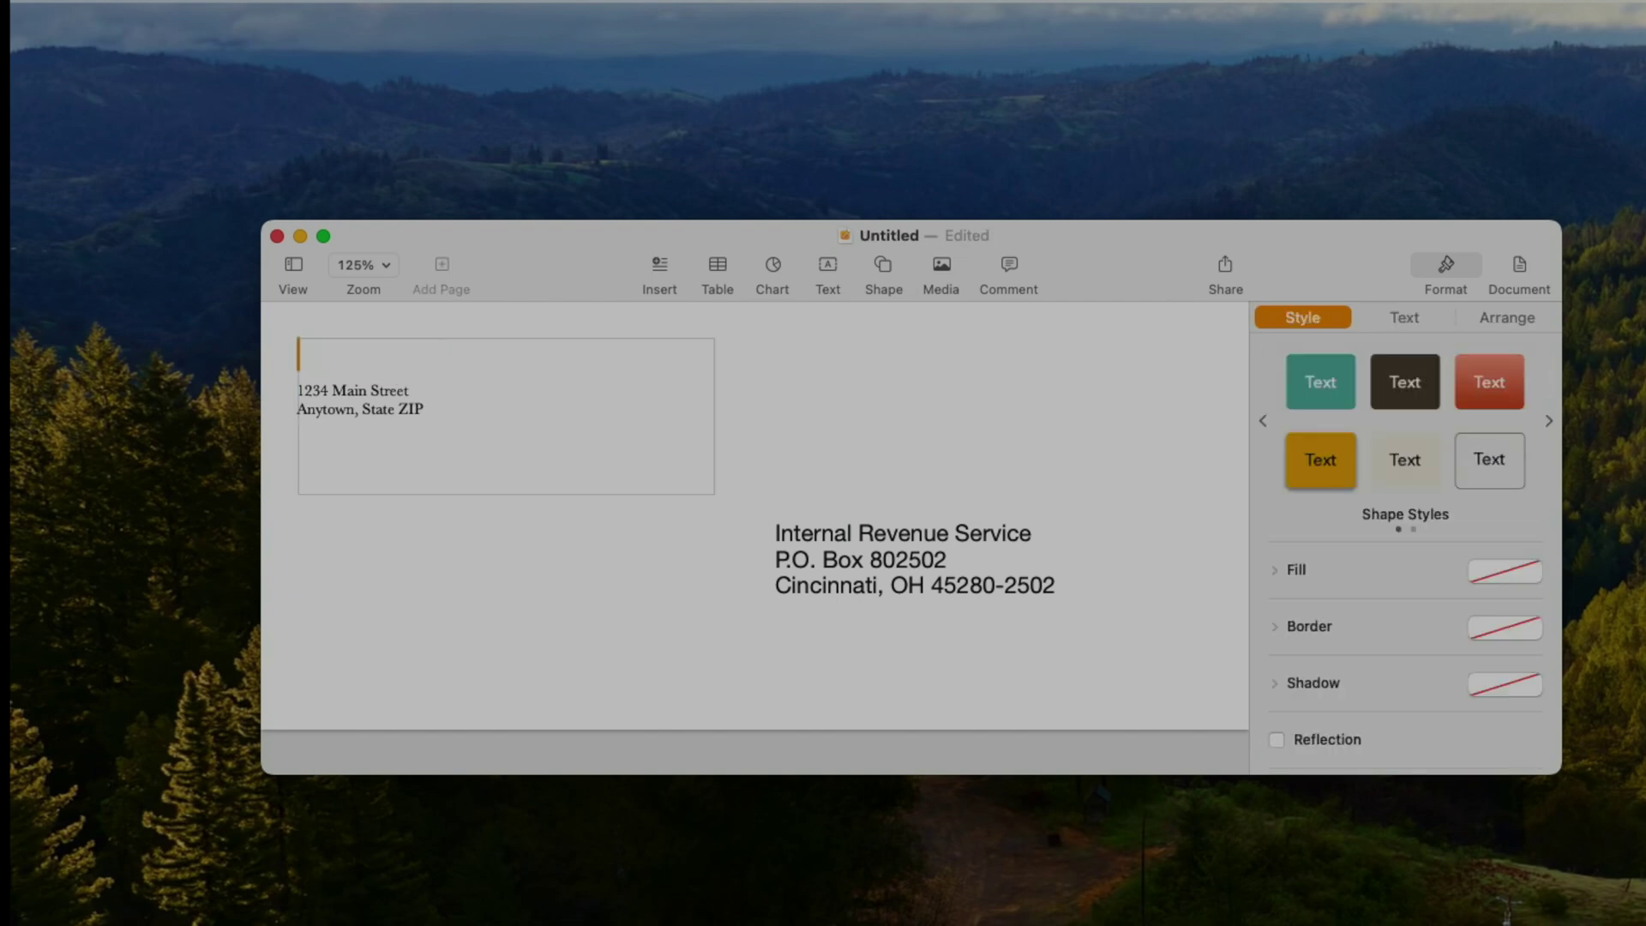
left_click(448, 415)
left_click_drag(448, 414, 288, 356)
key("BackSpace")
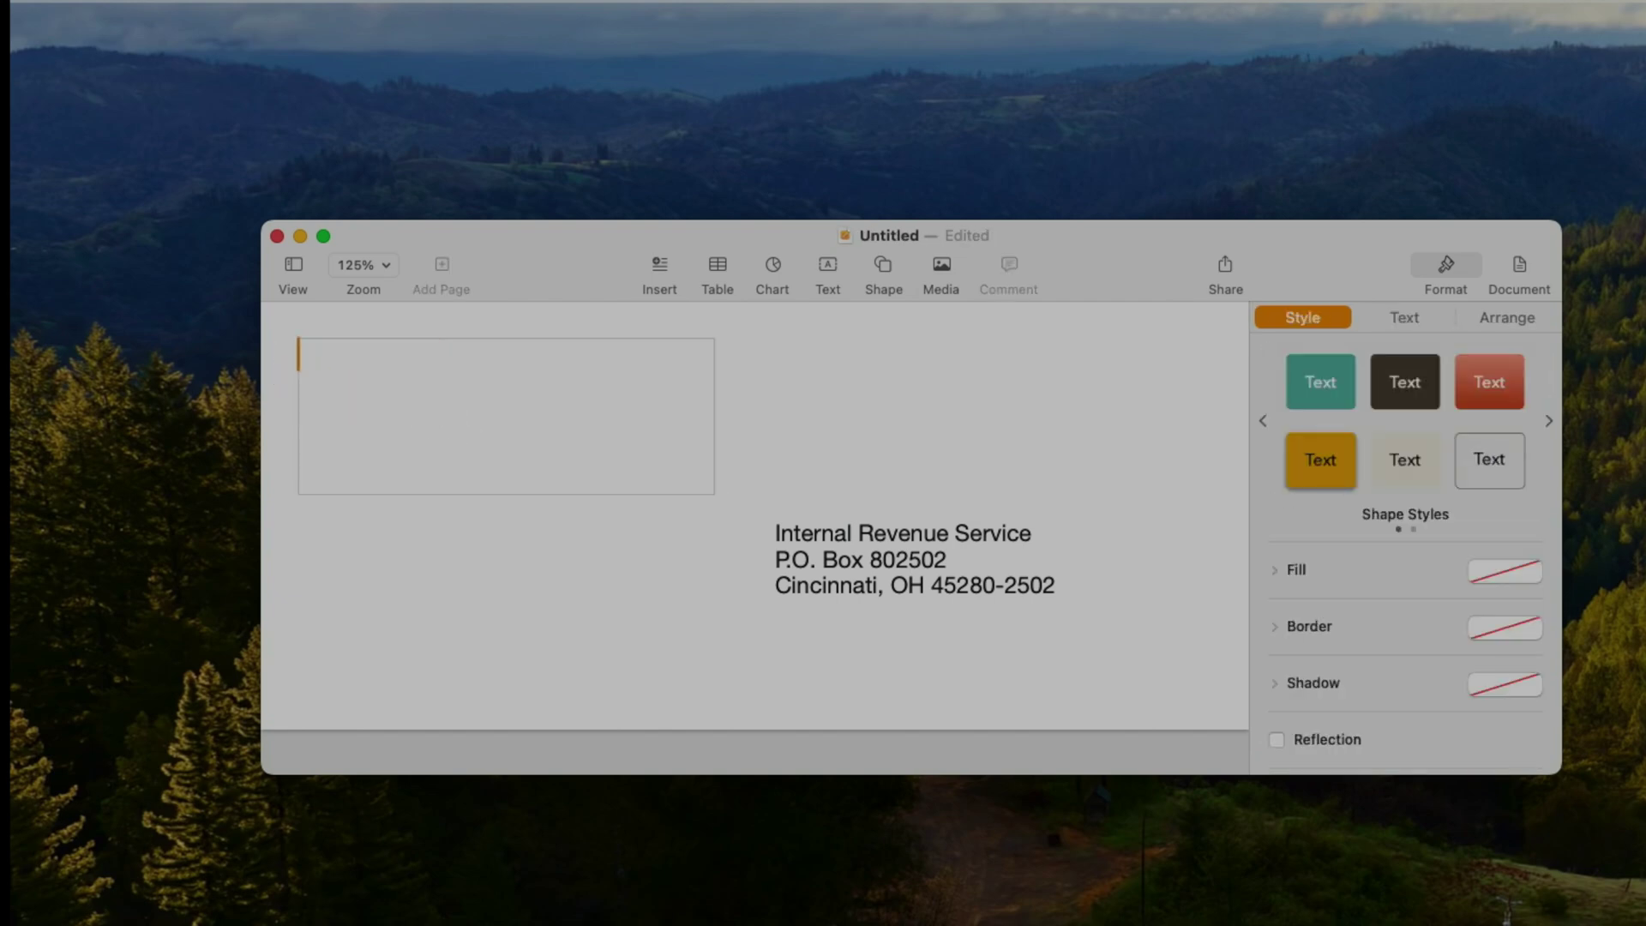
left_click(535, 582)
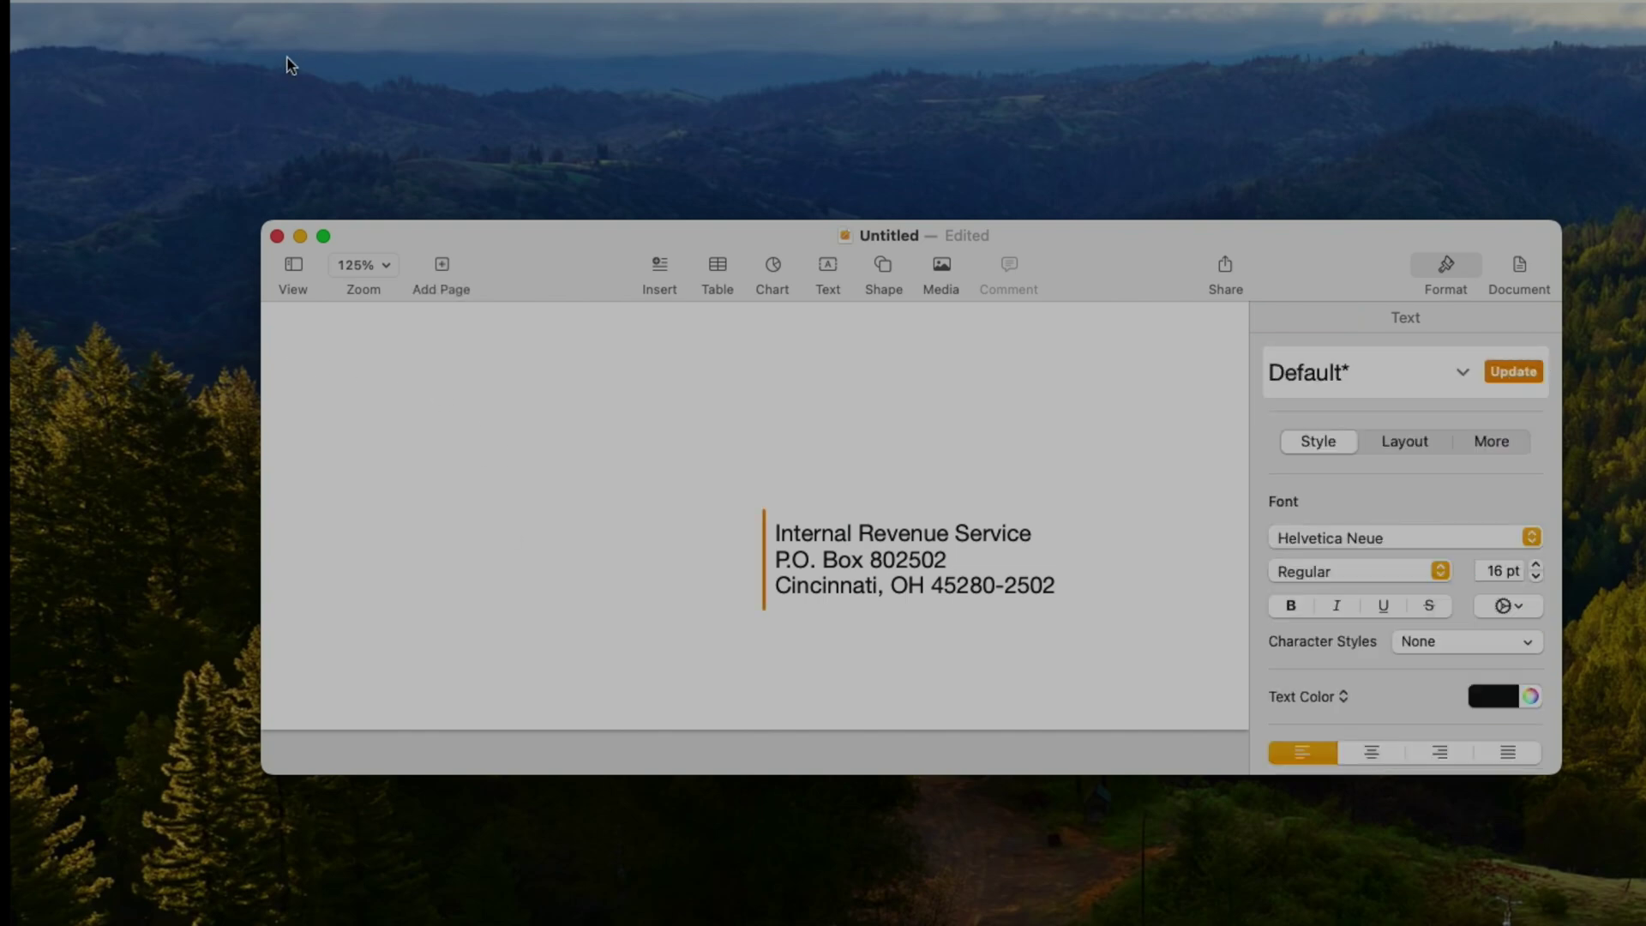
Open the envelope's print settings with Print in Color switched off.
left_click(154, 9)
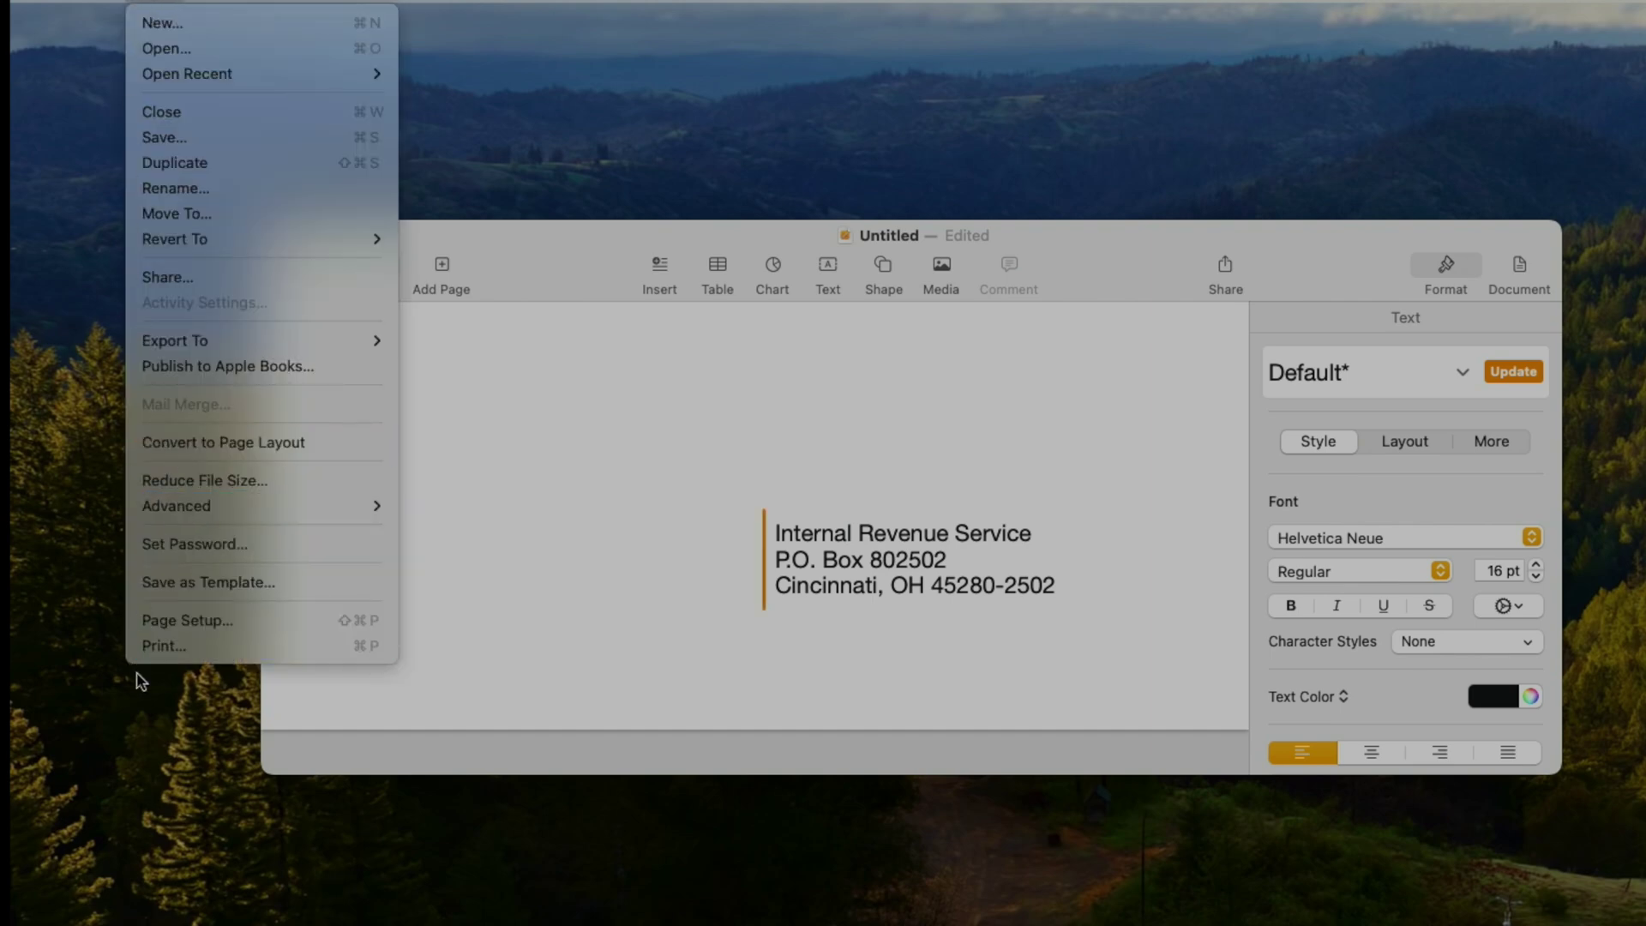
left_click(175, 652)
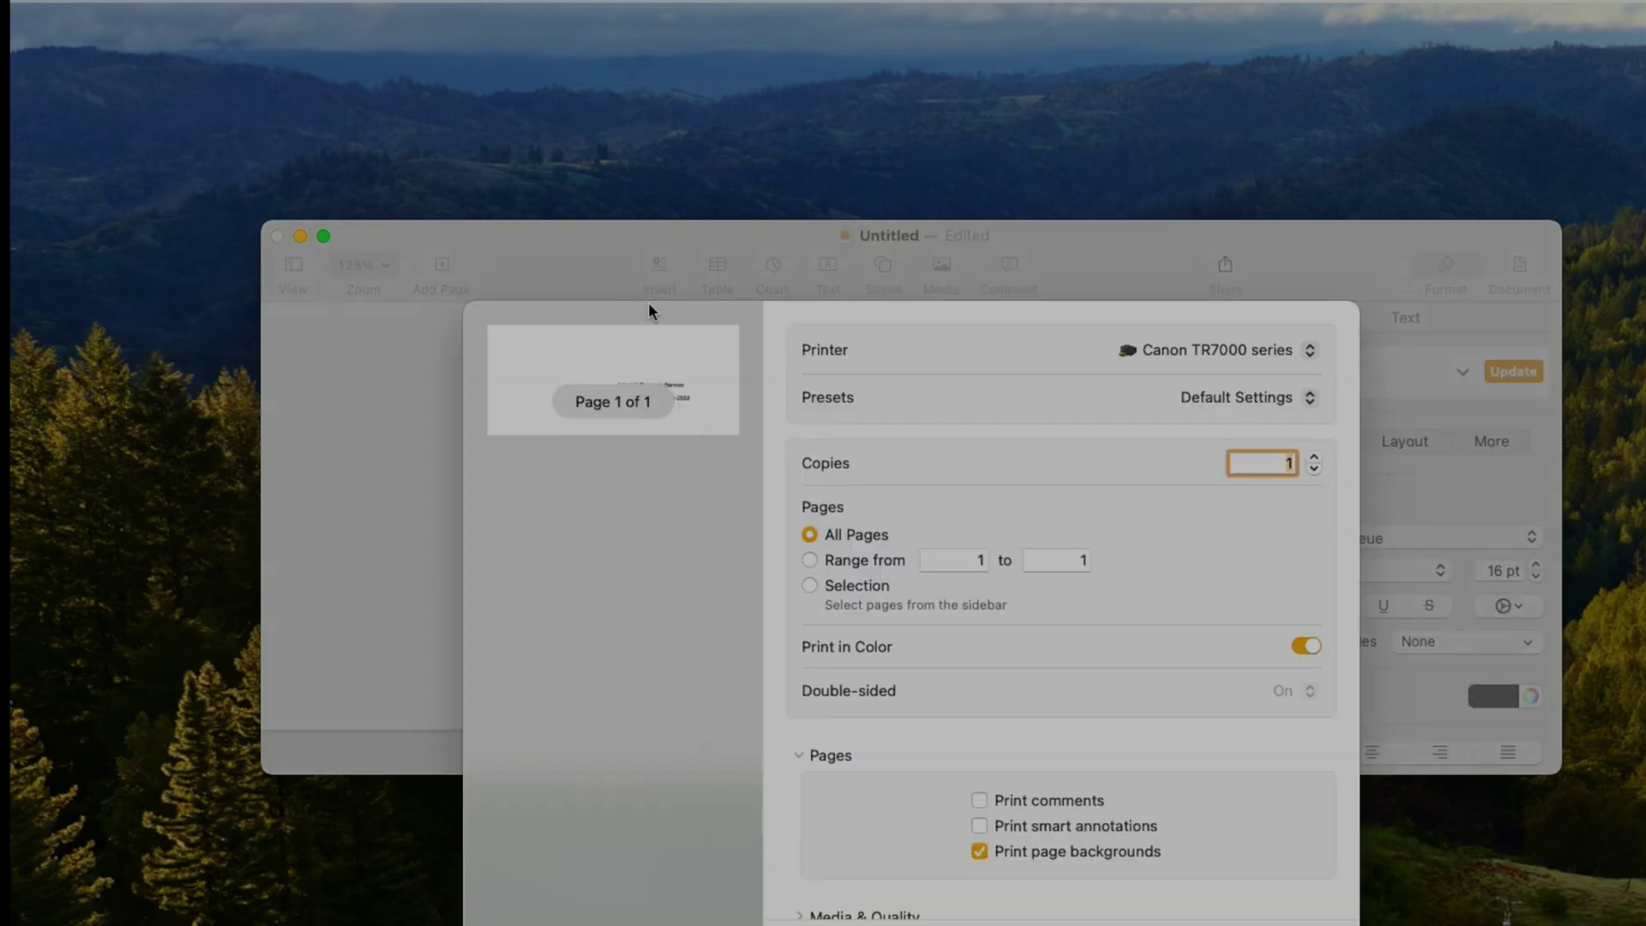
left_click(701, 283)
Expand Paper Handling to confirm the Envelope #10 paper size.
scroll(1158, 852, "down", 4)
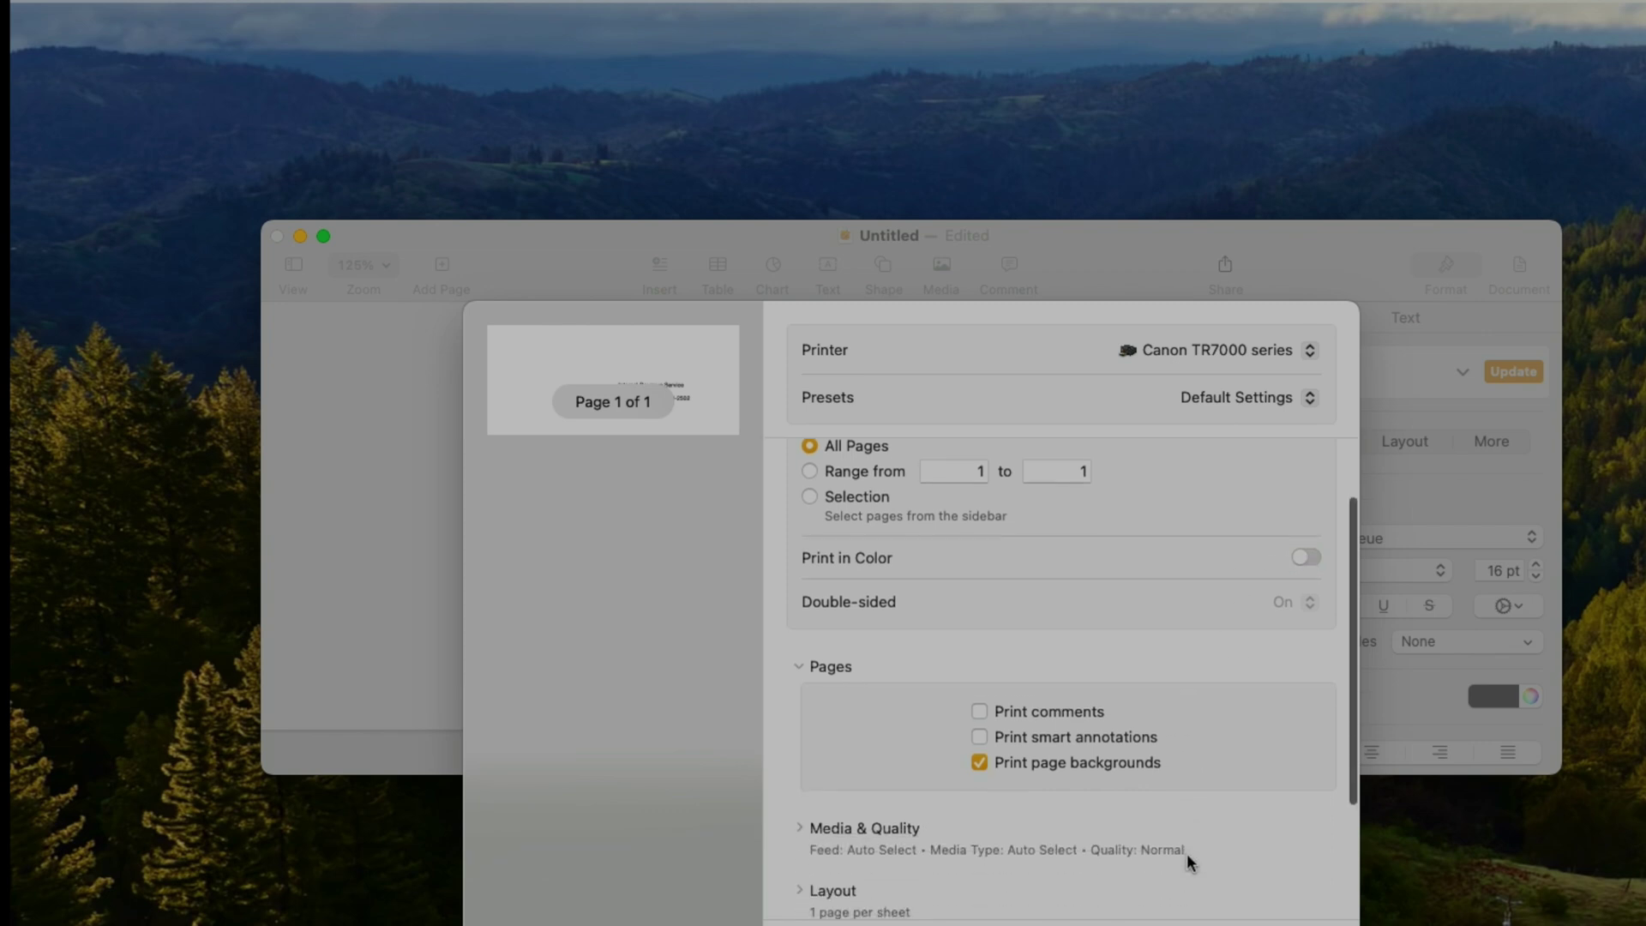
scroll(1187, 855, "down", 2)
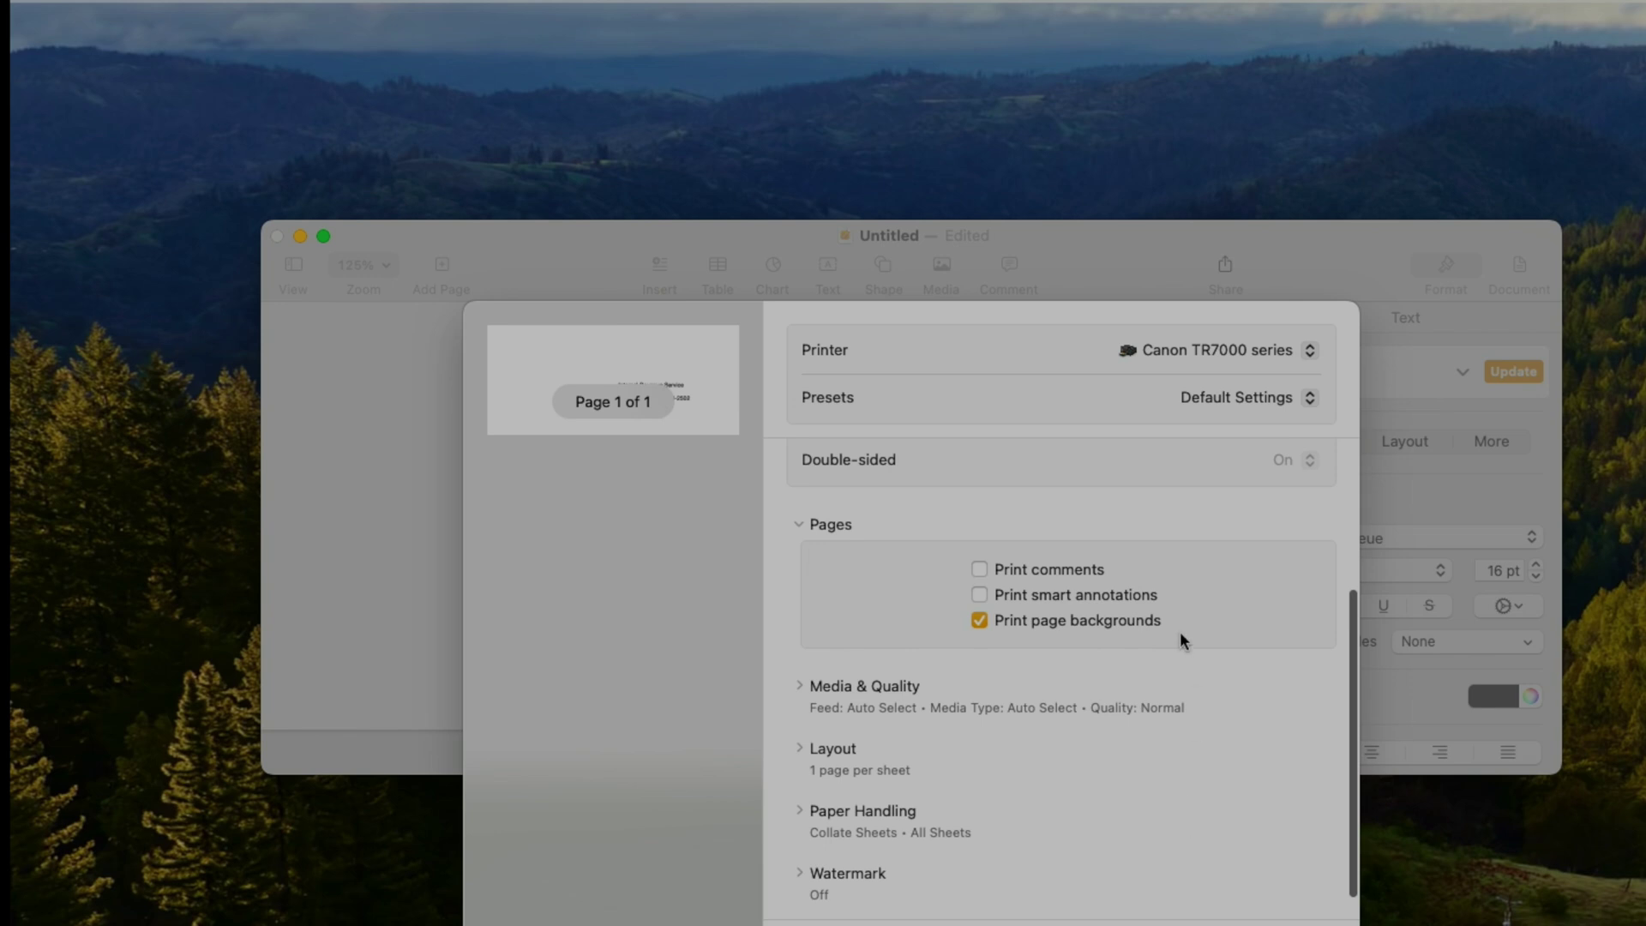
scroll(1179, 632, "down", 1)
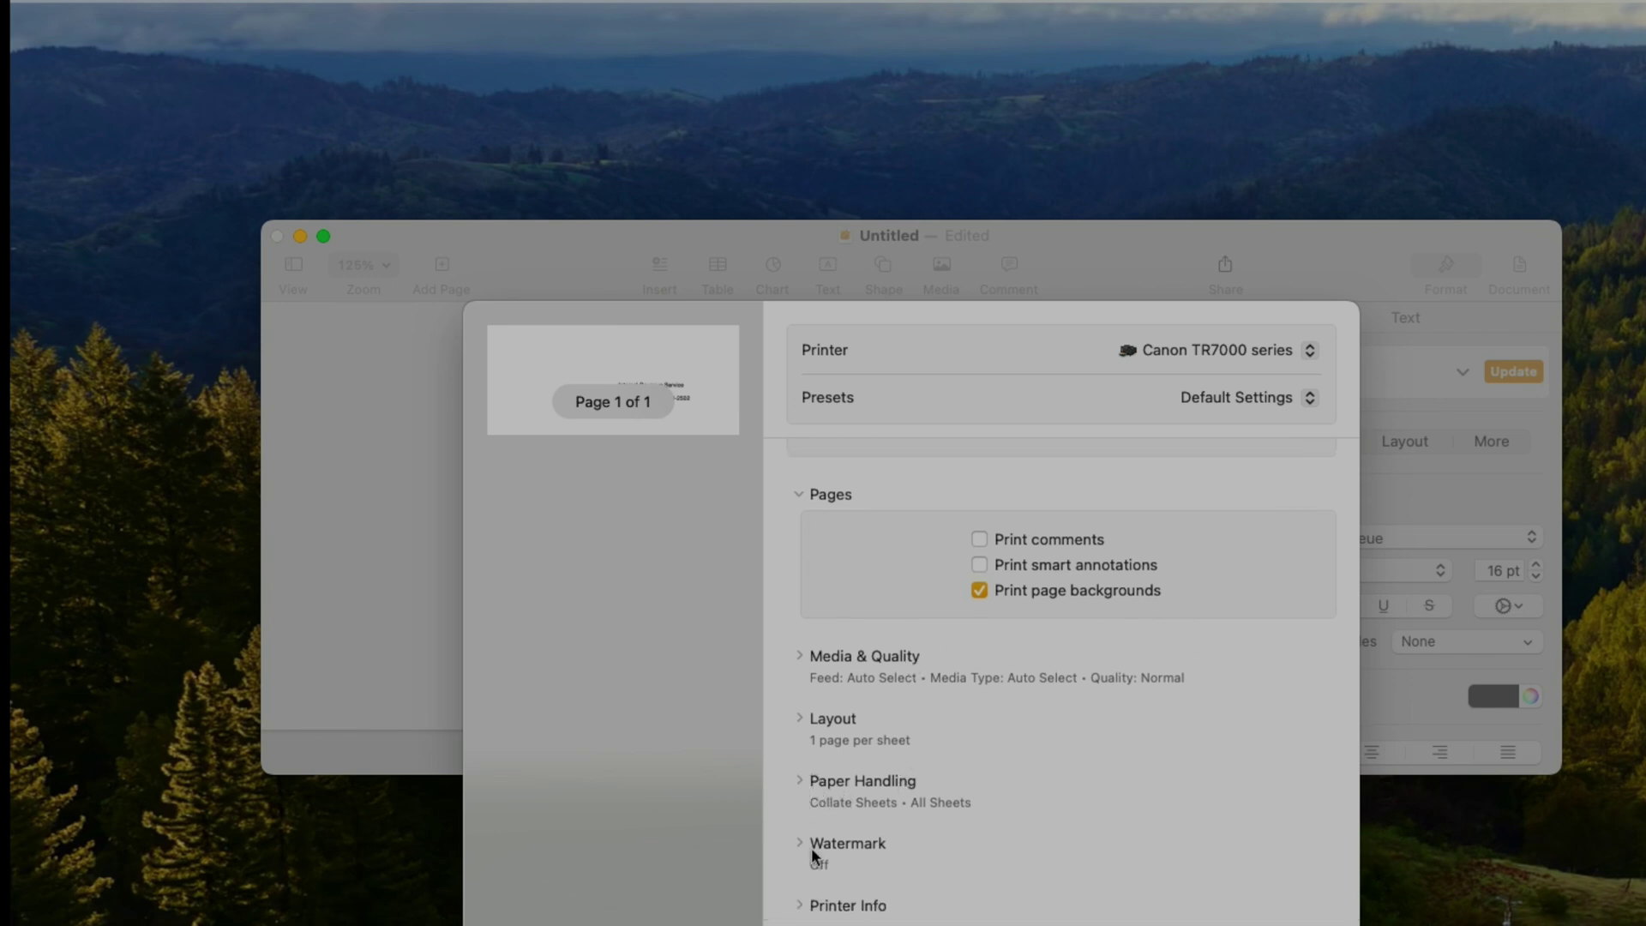
left_click(810, 775)
scroll(843, 795, "down", 1)
scroll(844, 795, "down", 3)
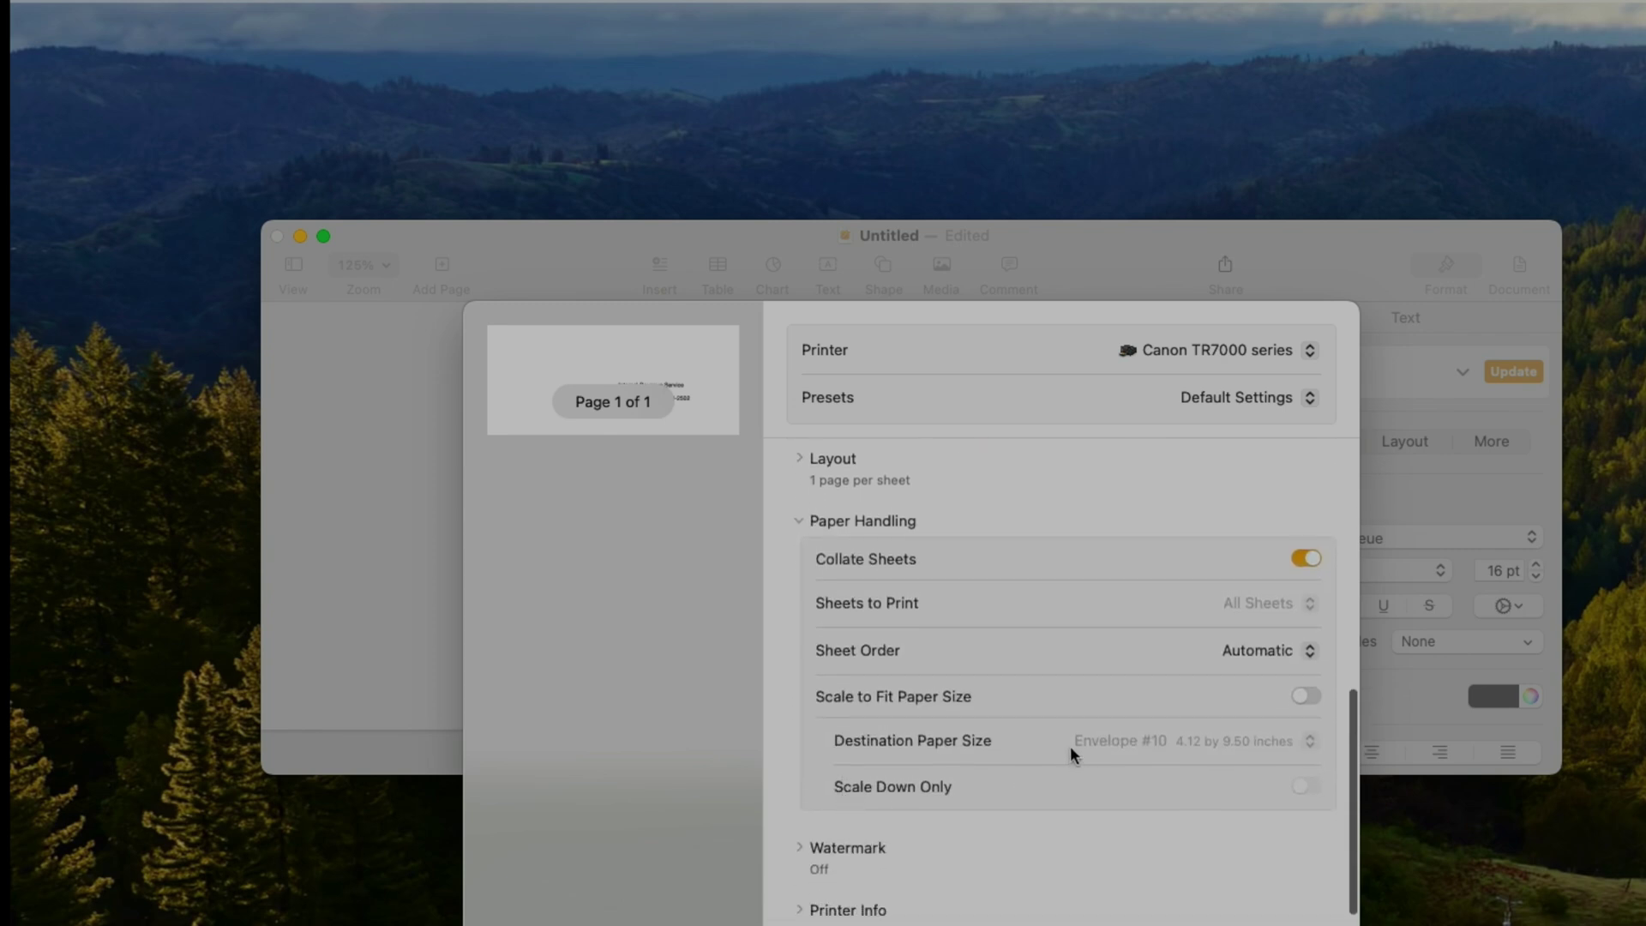
scroll(1021, 737, "down", 1)
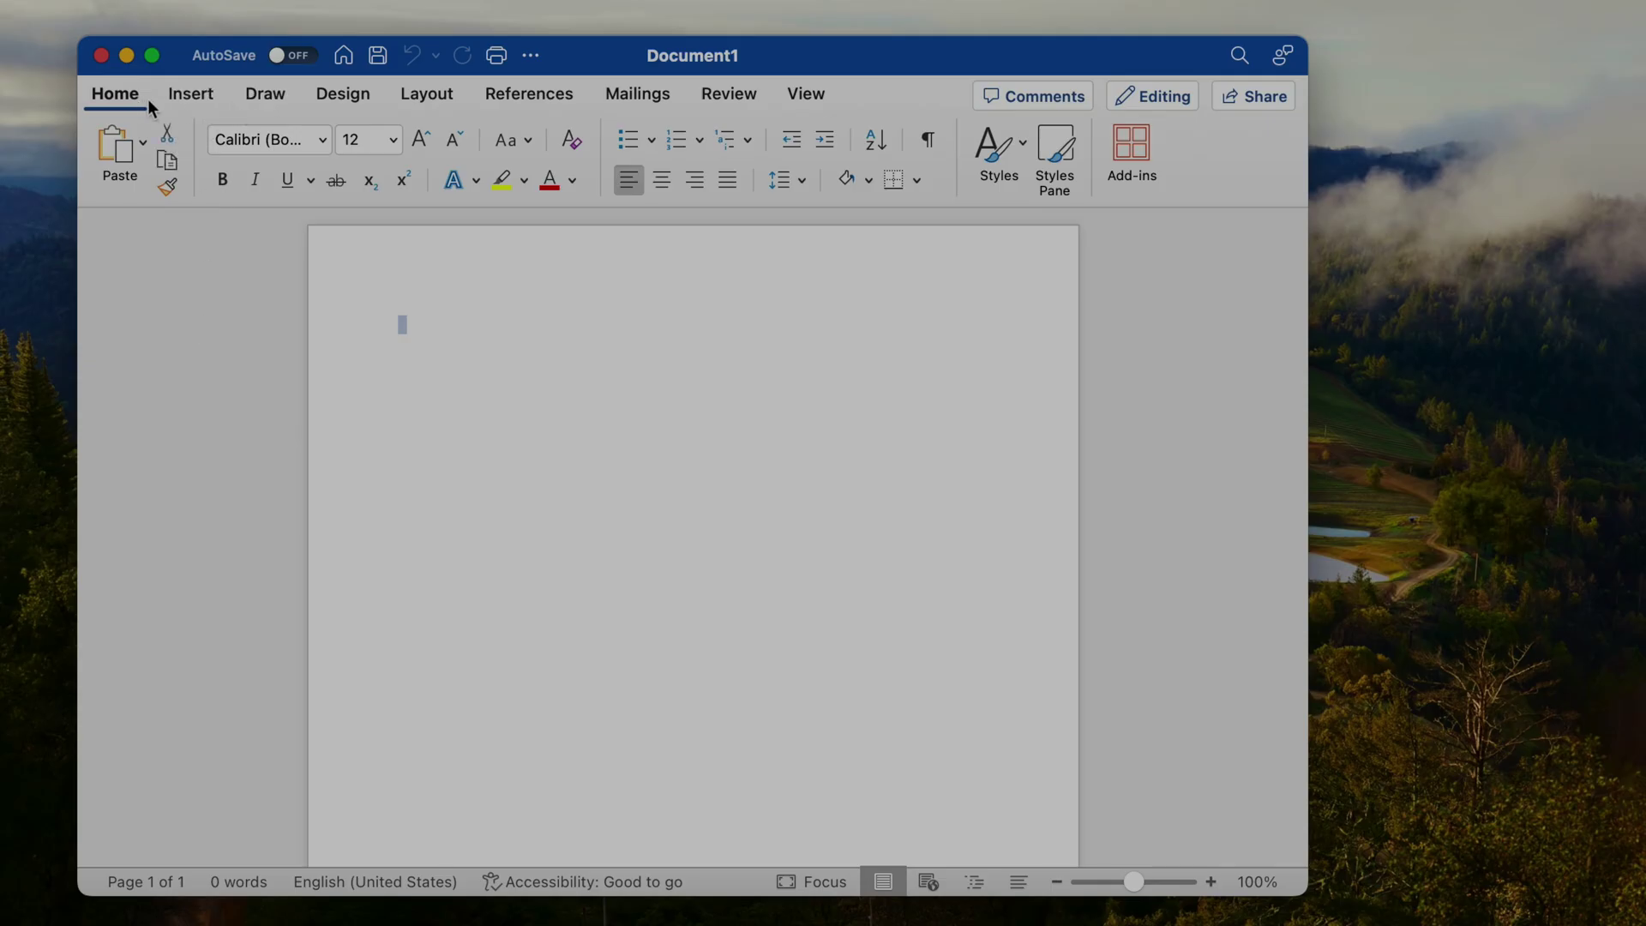
Open Word's Envelope dialog from Mailings > Create > Envelopes.
left_click(635, 96)
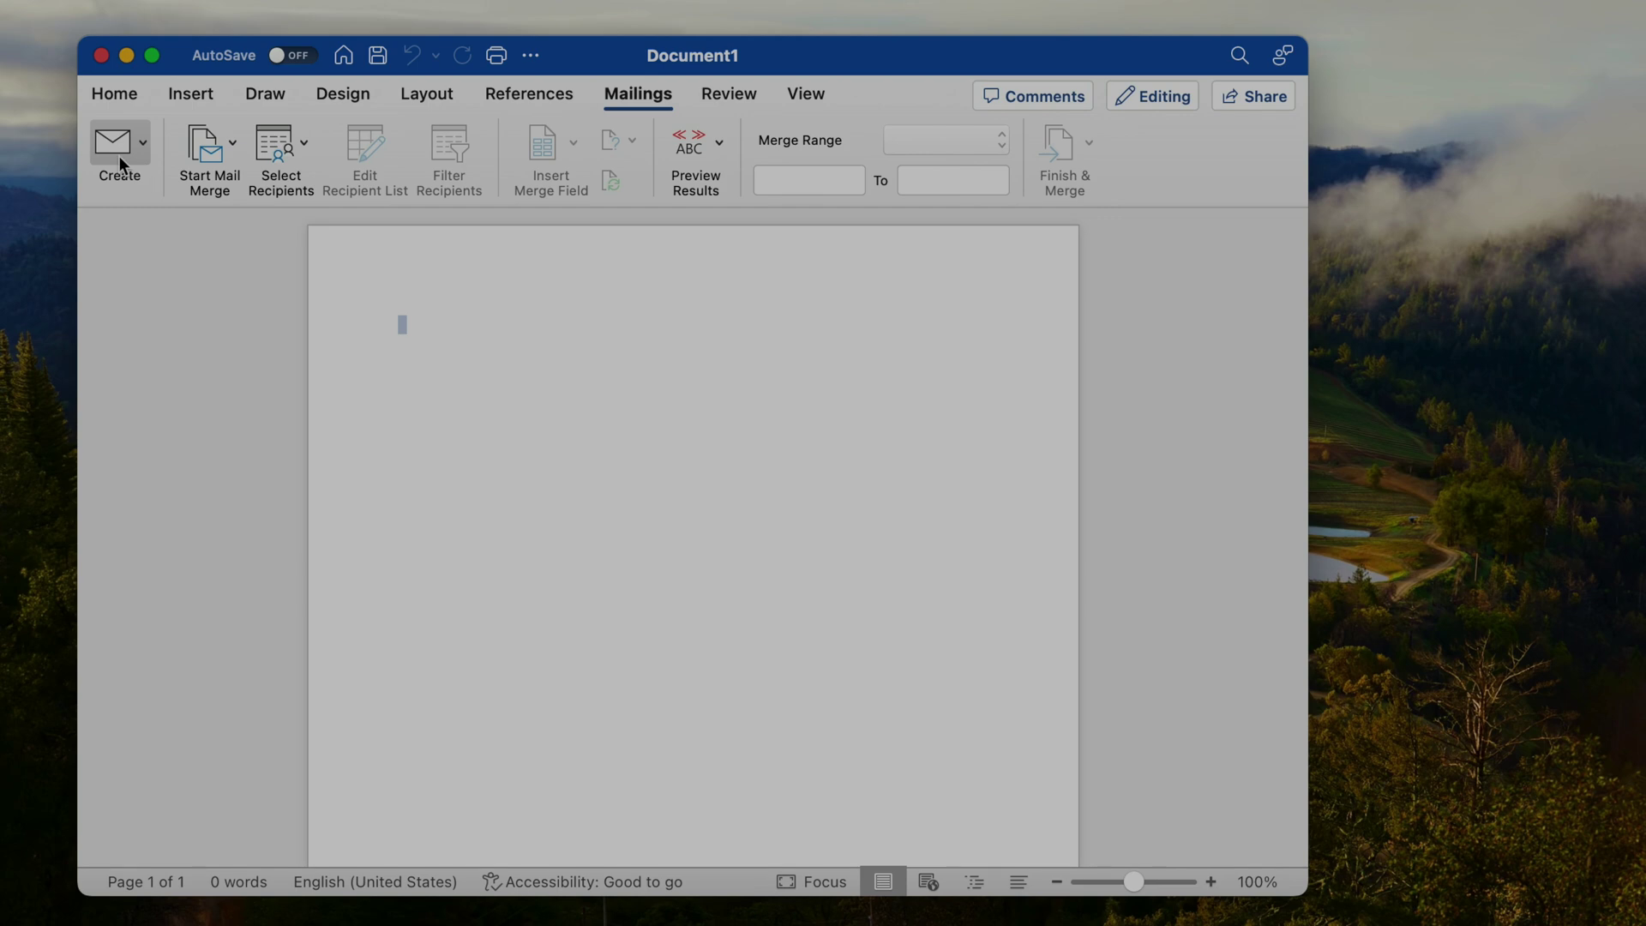
left_click(143, 143)
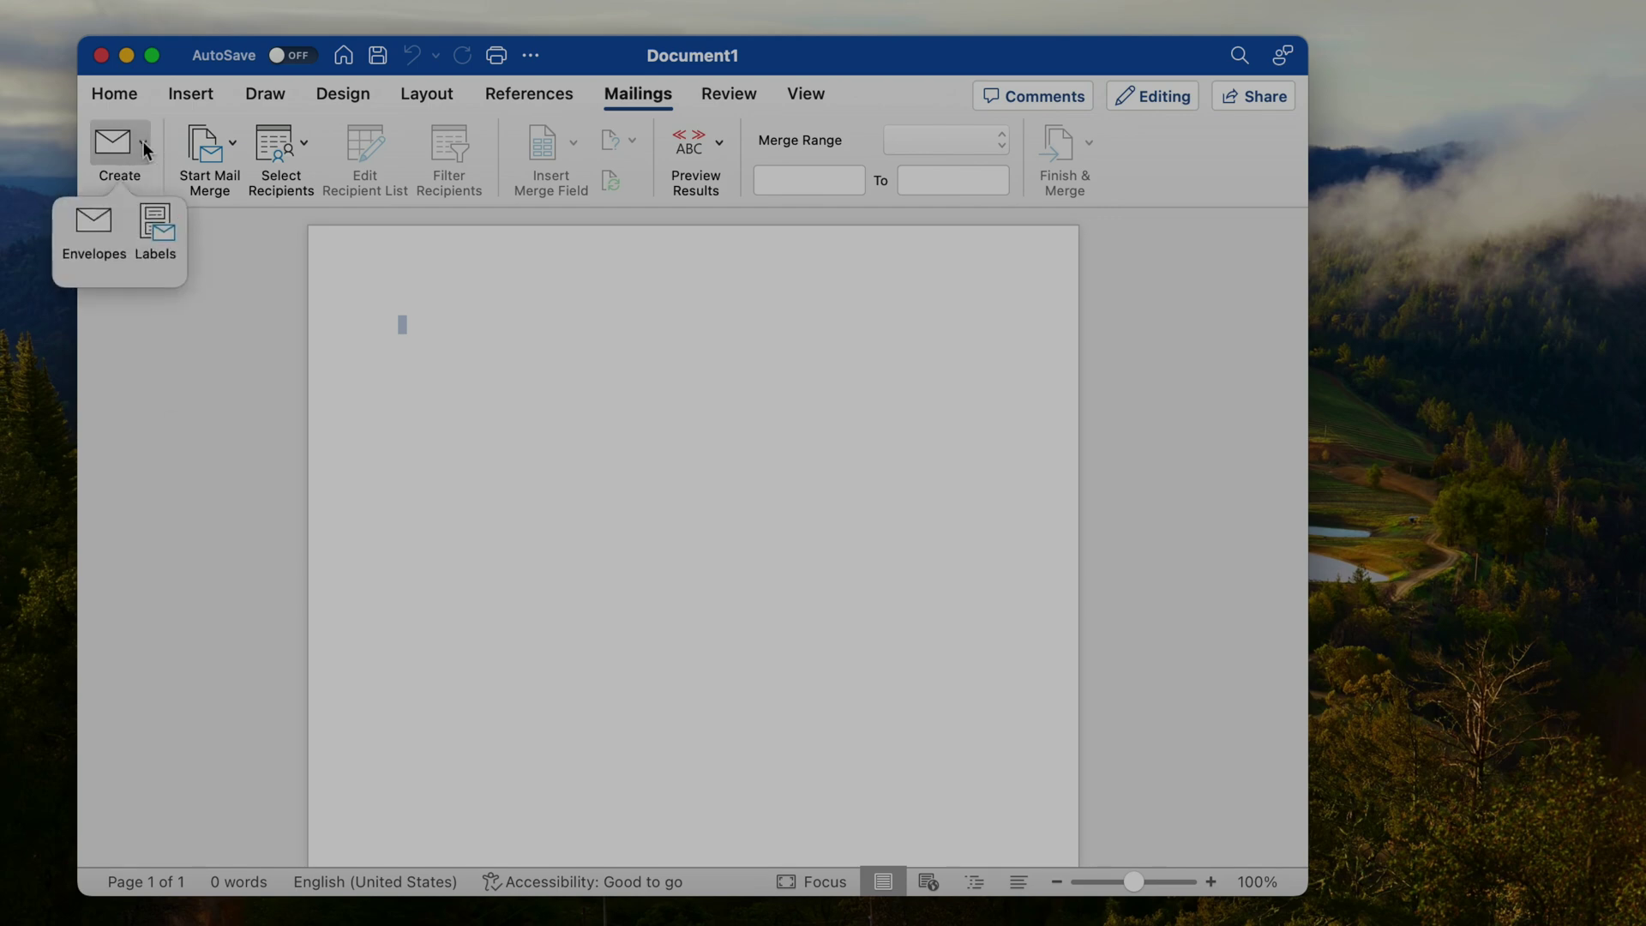
left_click(94, 224)
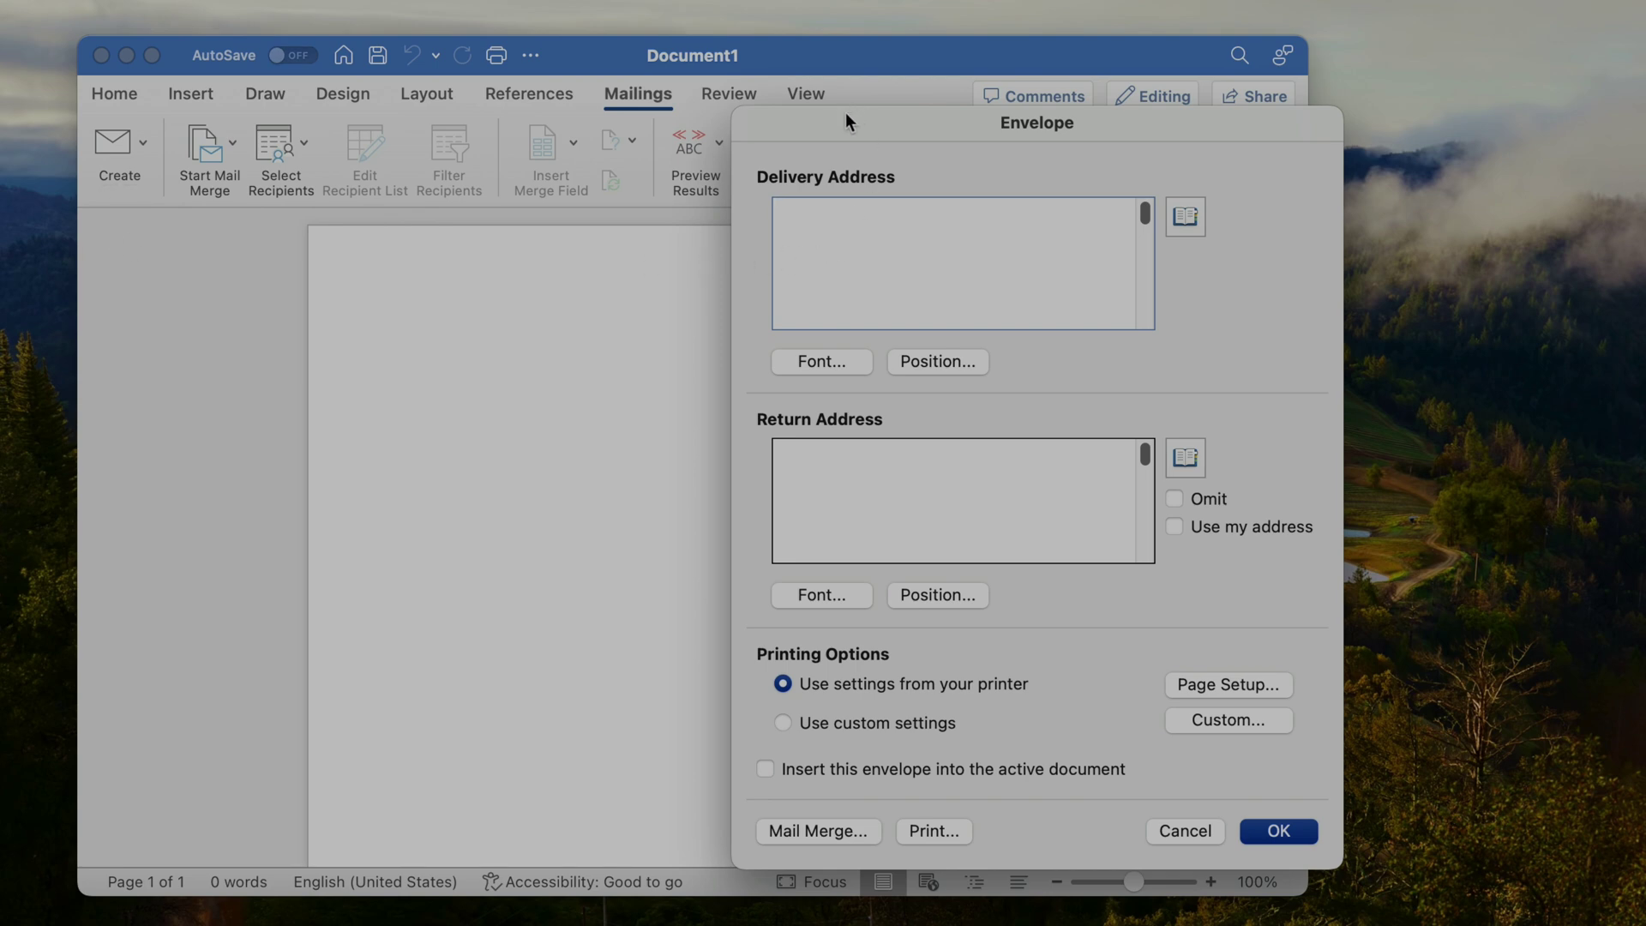
Paste the IRS delivery address and enter MegaSafetyFirst as the return address, keeping Auto positioning.
left_click_drag(846, 114, 675, 121)
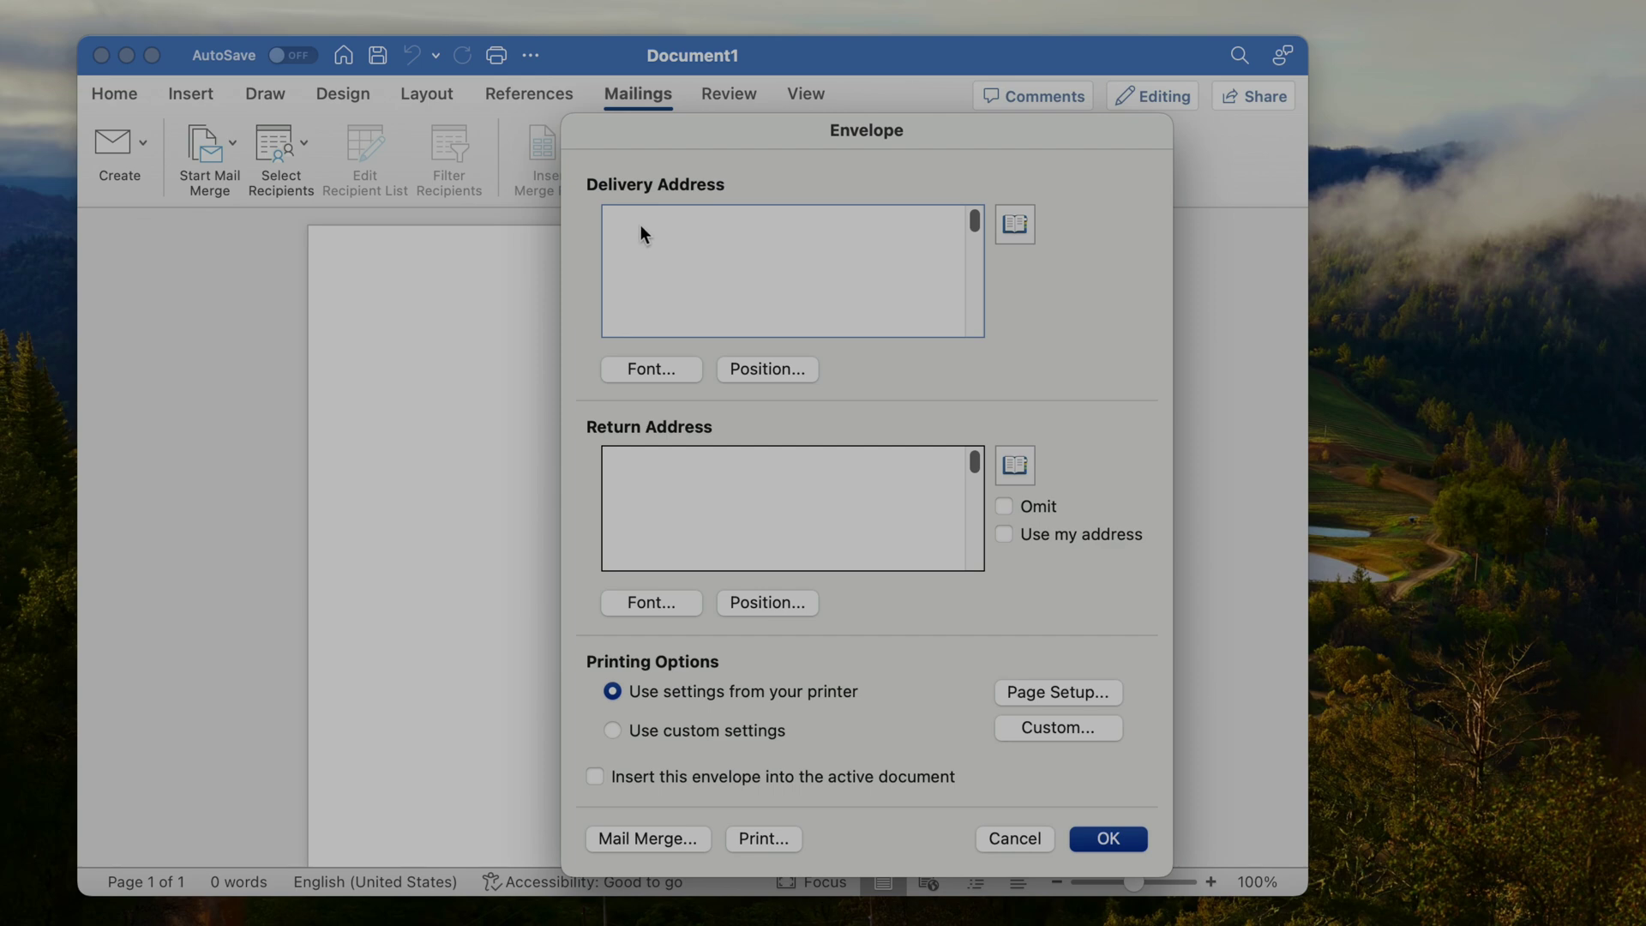
type("Internal Revenue Service P.O. Box 802502 Cincinnati, OH 45280-2502")
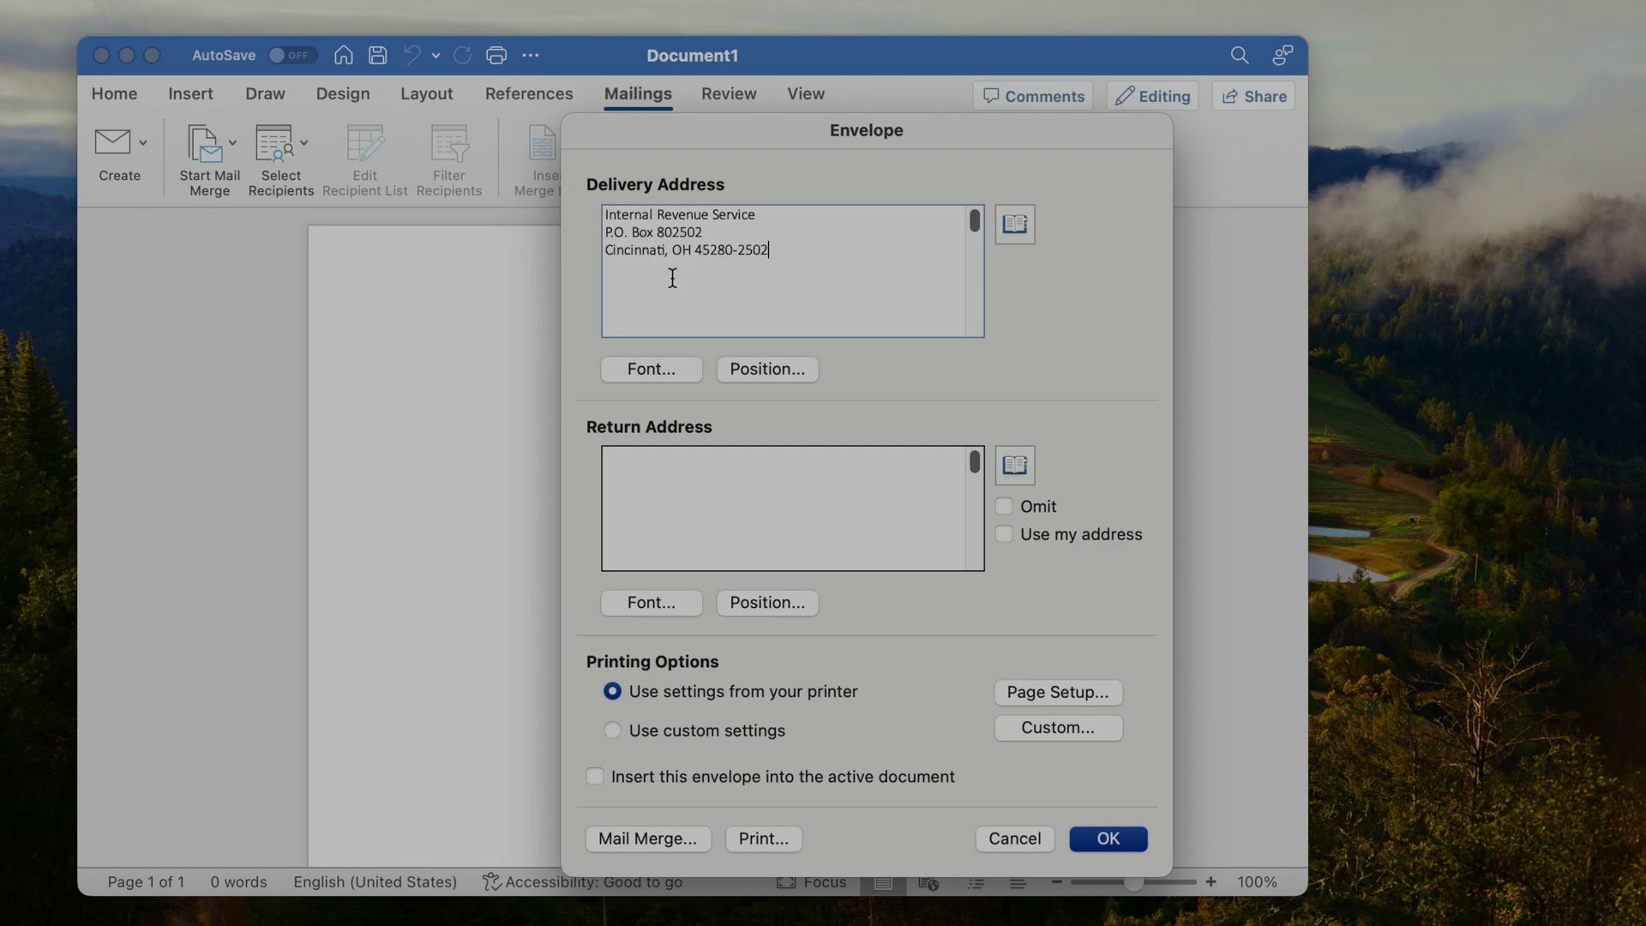
left_click(653, 488)
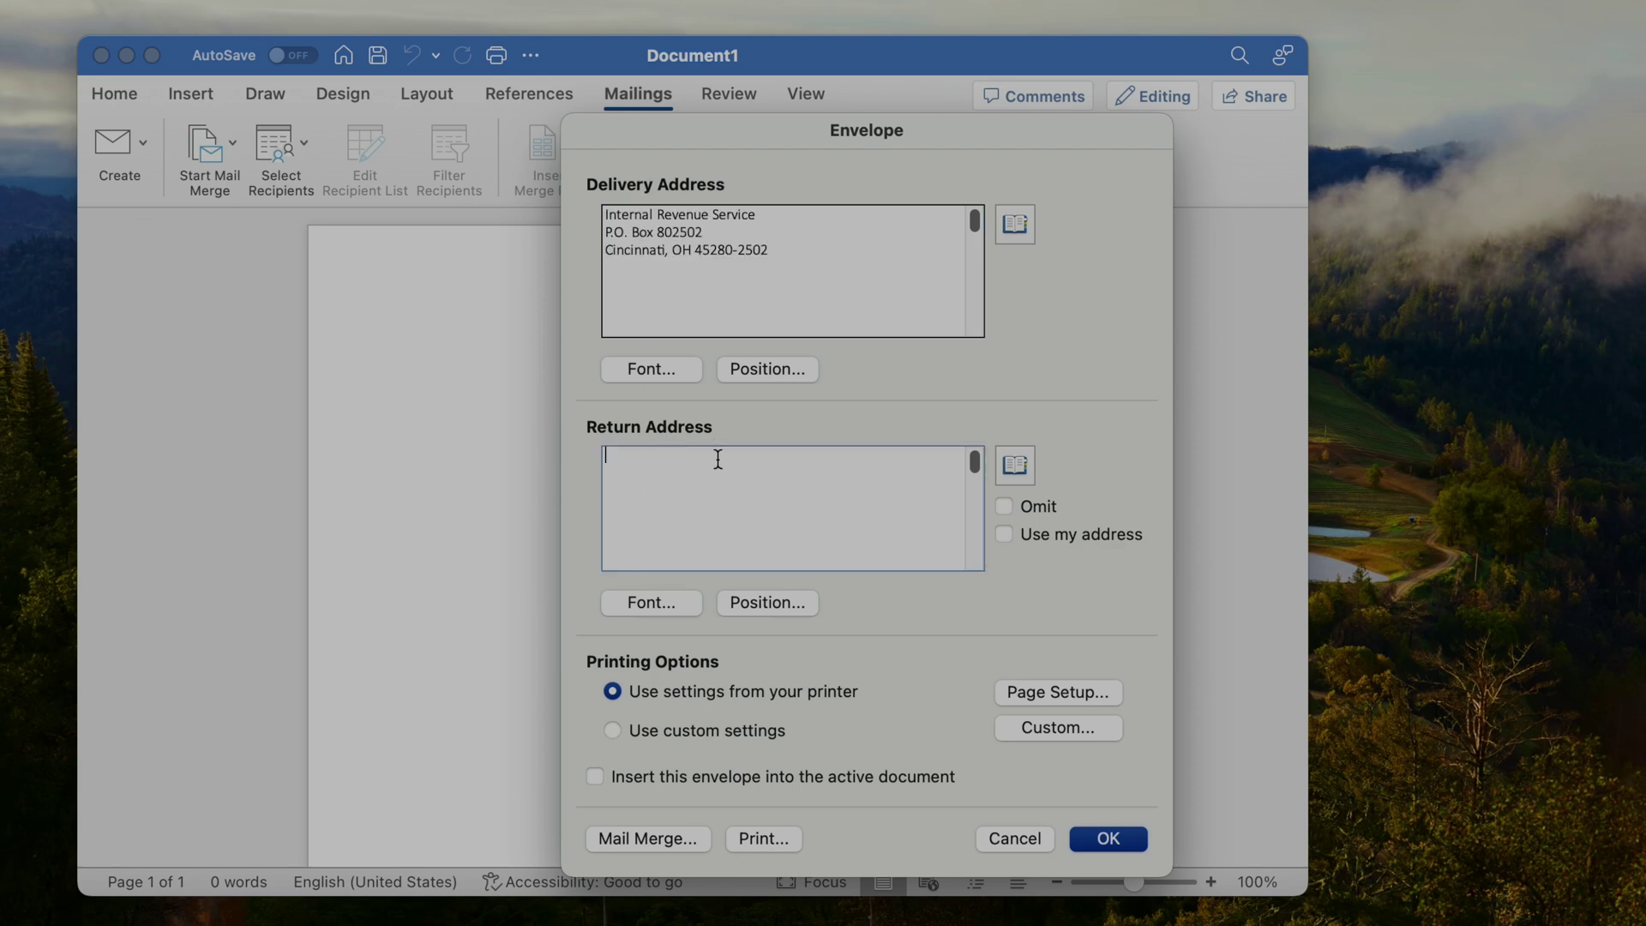
left_click(746, 488)
type("MegaSafetyFirst")
left_click(782, 604)
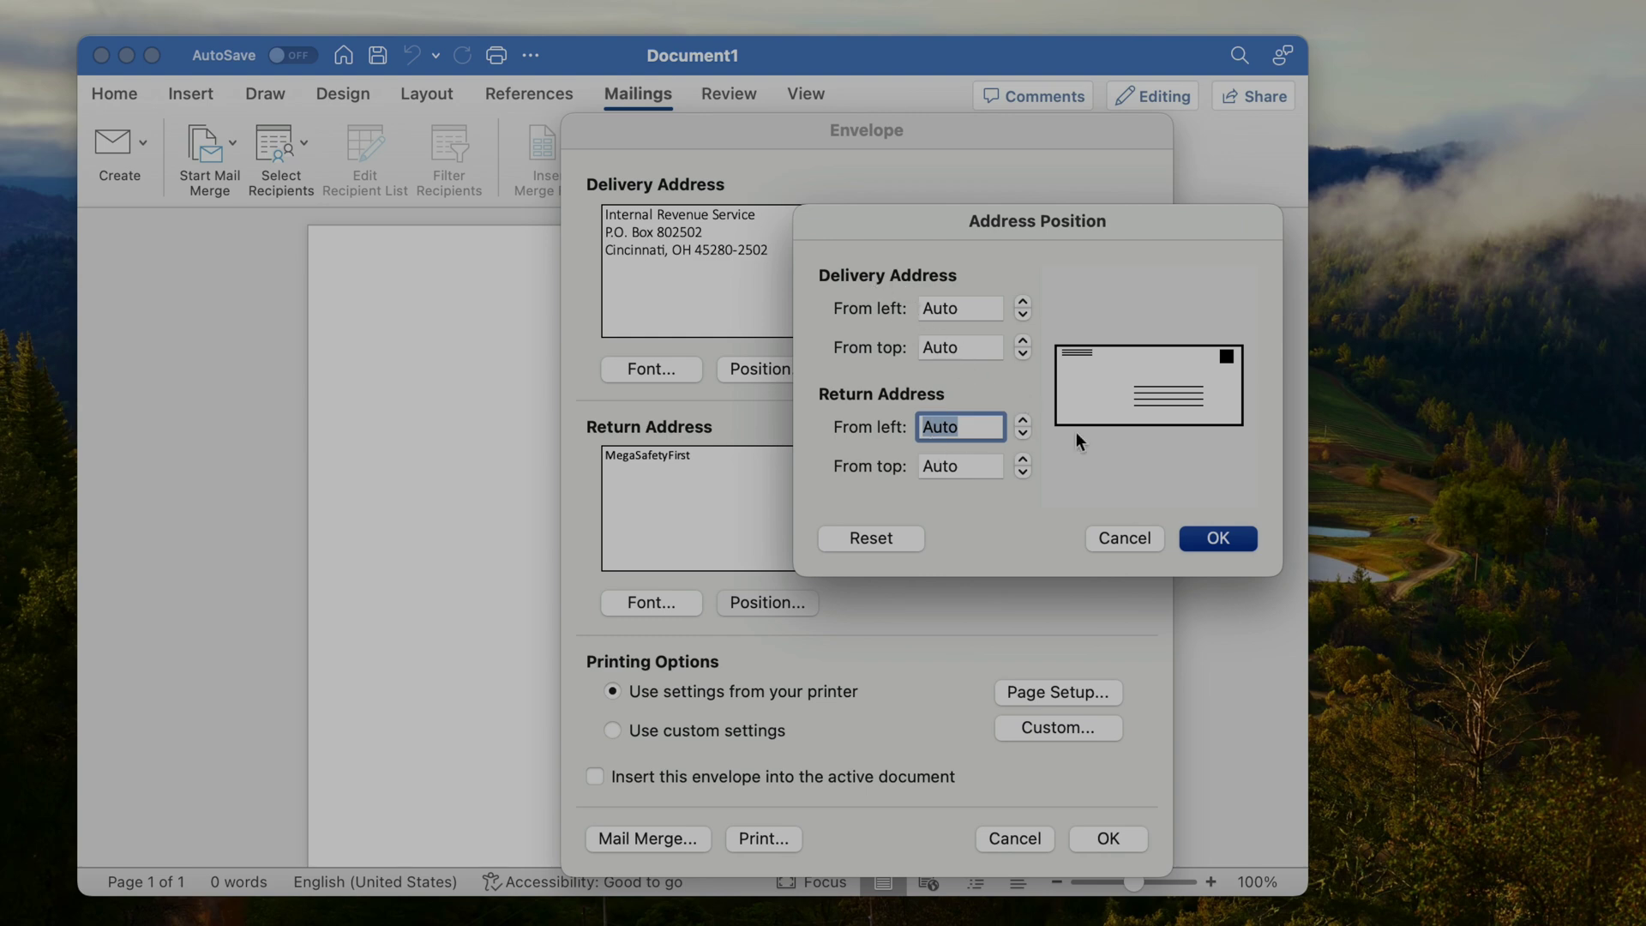
left_click(1209, 537)
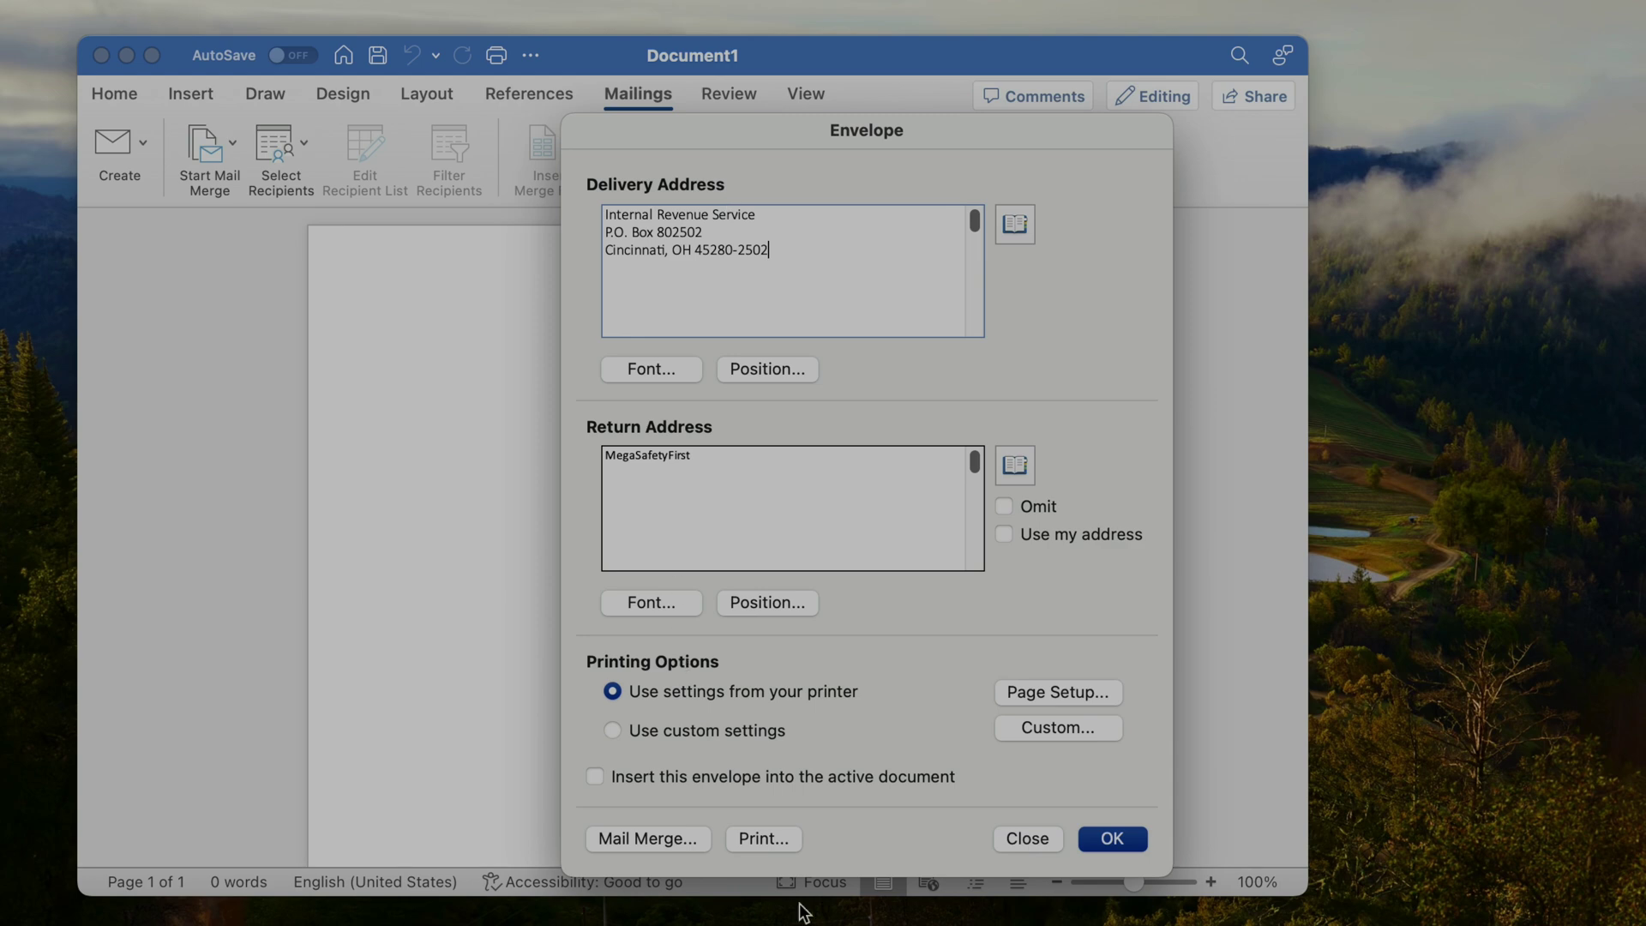
Generate the Envelopes2 document and open its Print dialog for the Canon TR7000 series.
left_click(1112, 838)
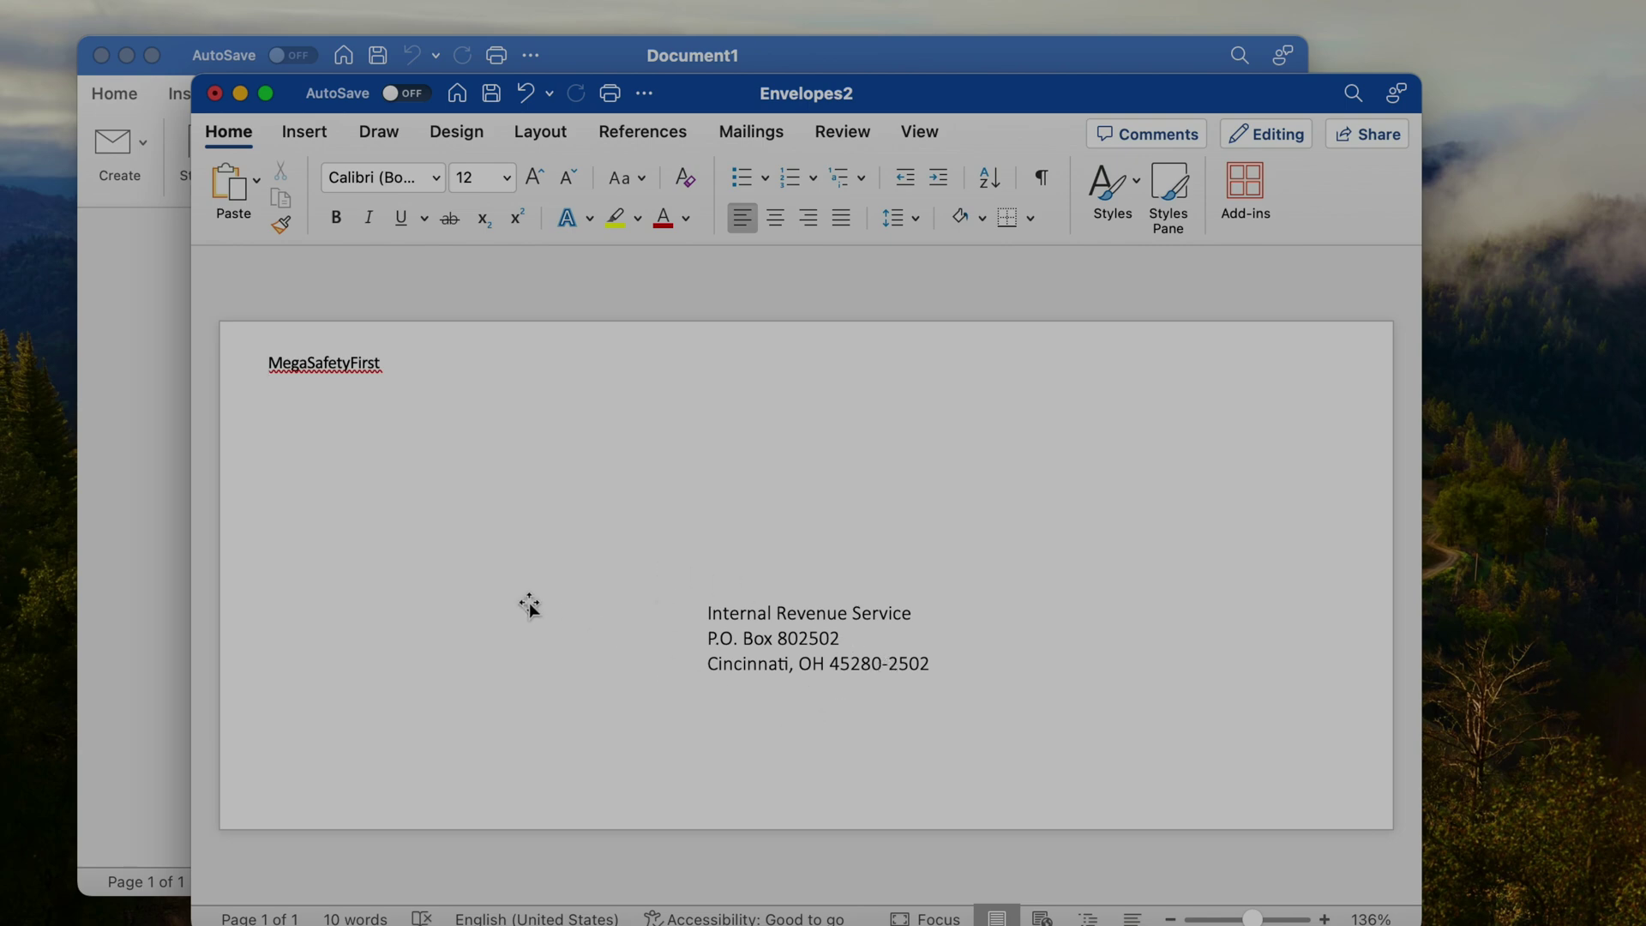
left_click(611, 92)
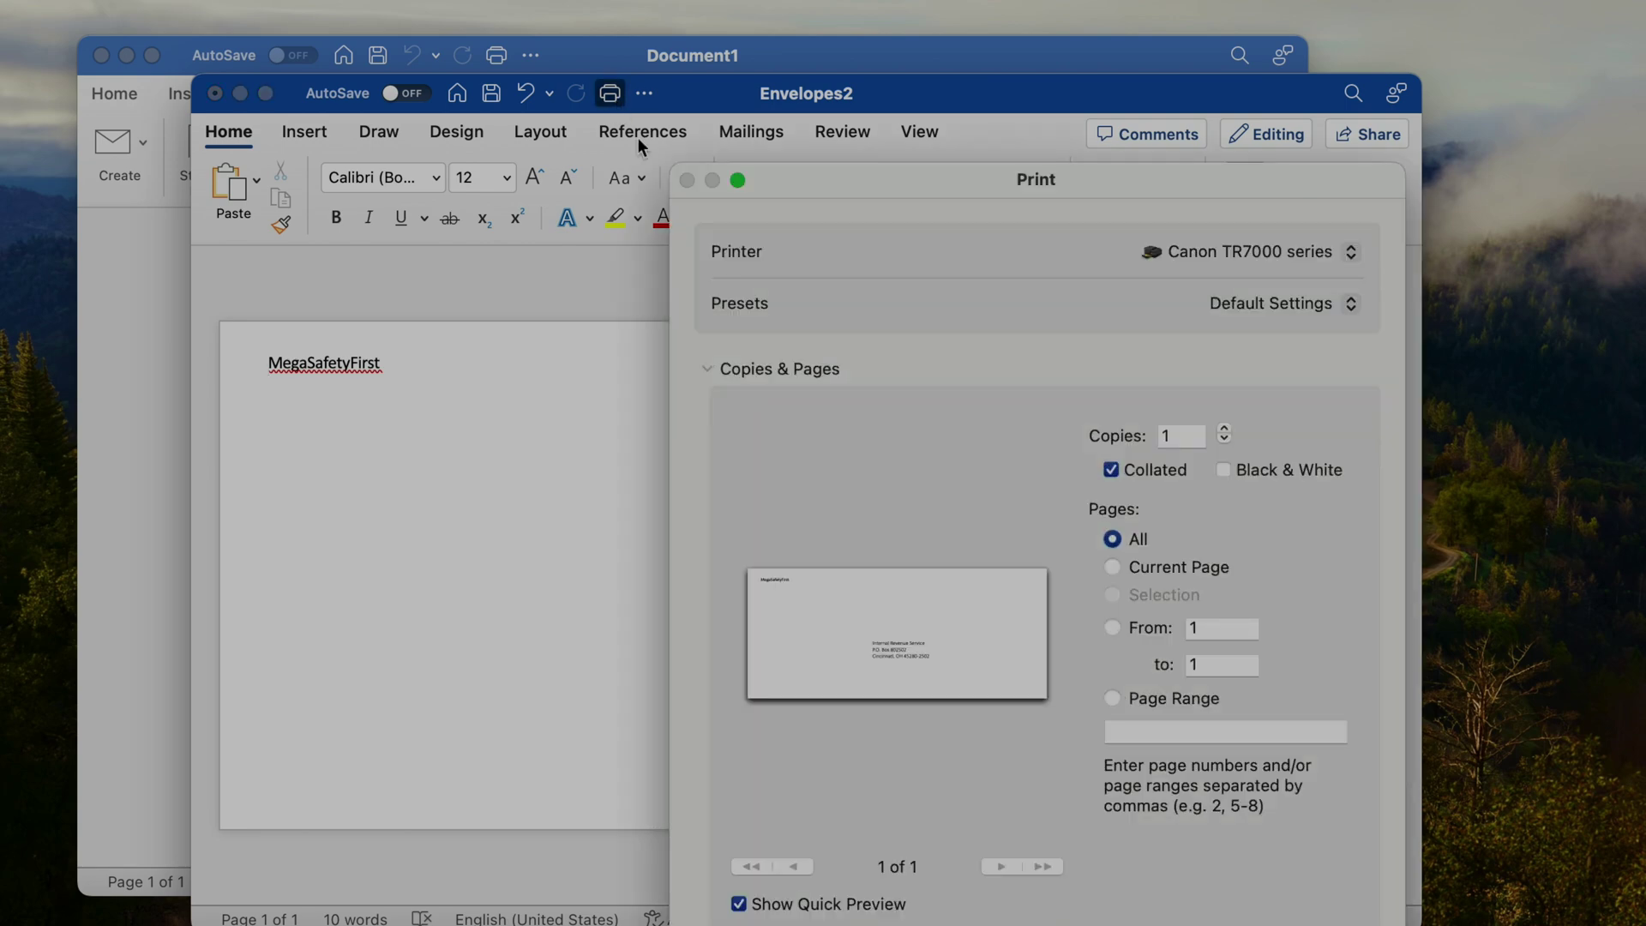